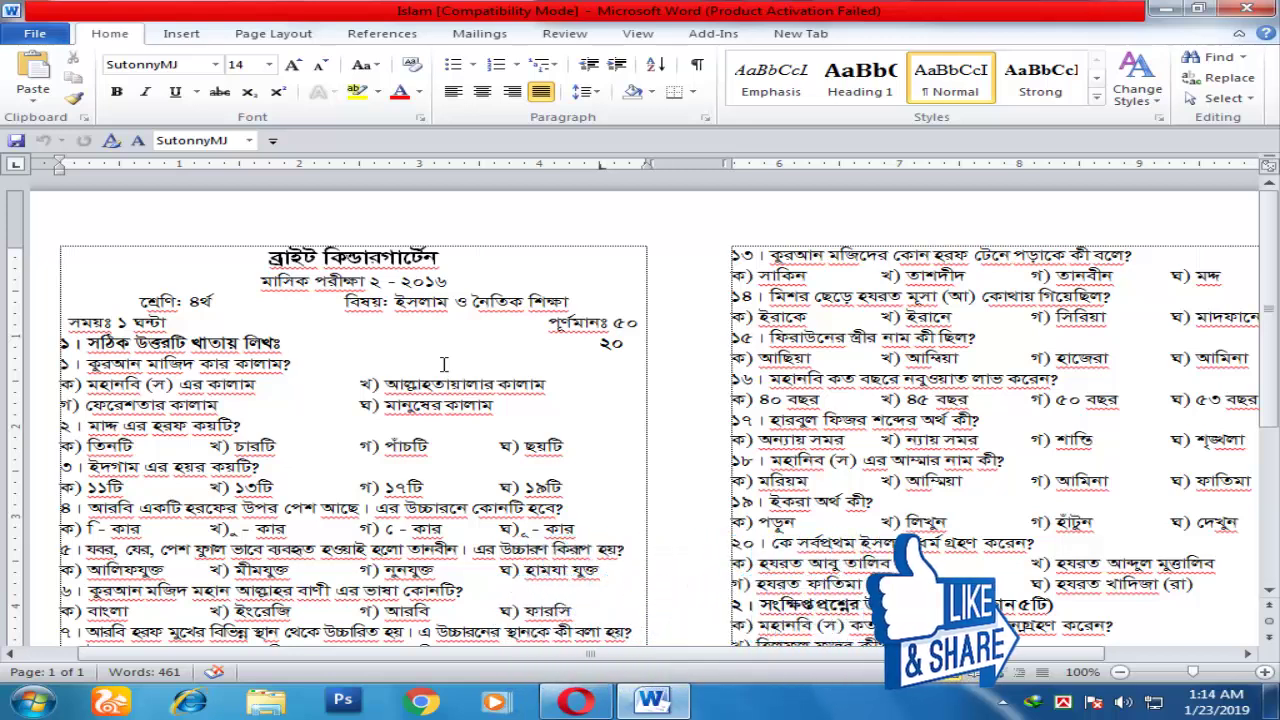
- Select text in the Islam exam paper's columns, then show its File information page
{"action": "left_click", "coordinate": [774, 359]}
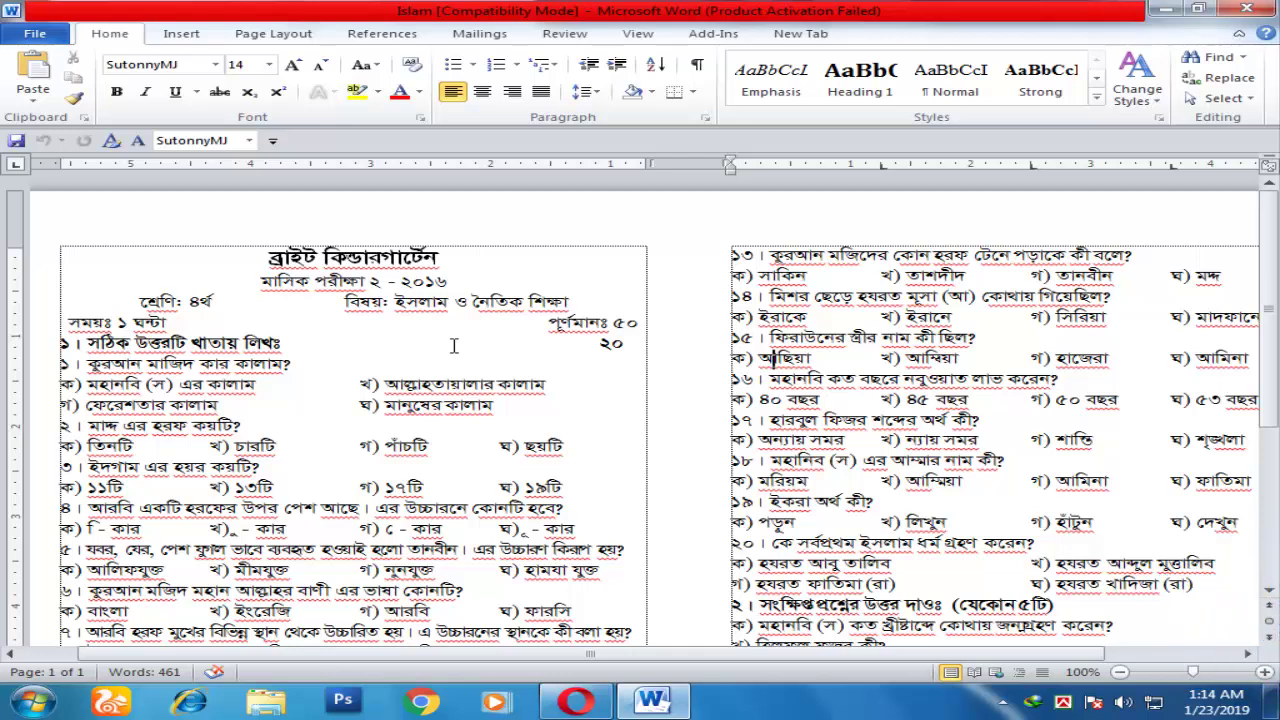
{"action": "left_click", "coordinate": [337, 284]}
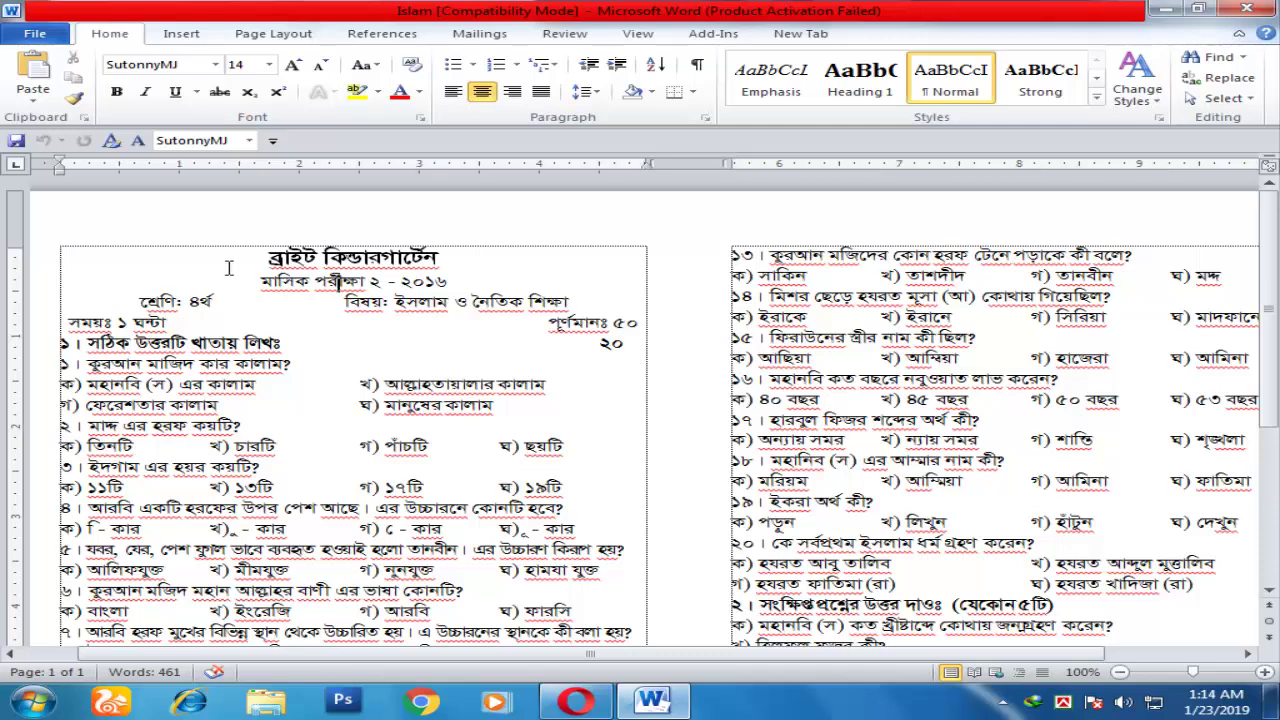
{"action": "left_click_drag", "start_coordinate": [245, 258], "coordinate": [527, 487]}
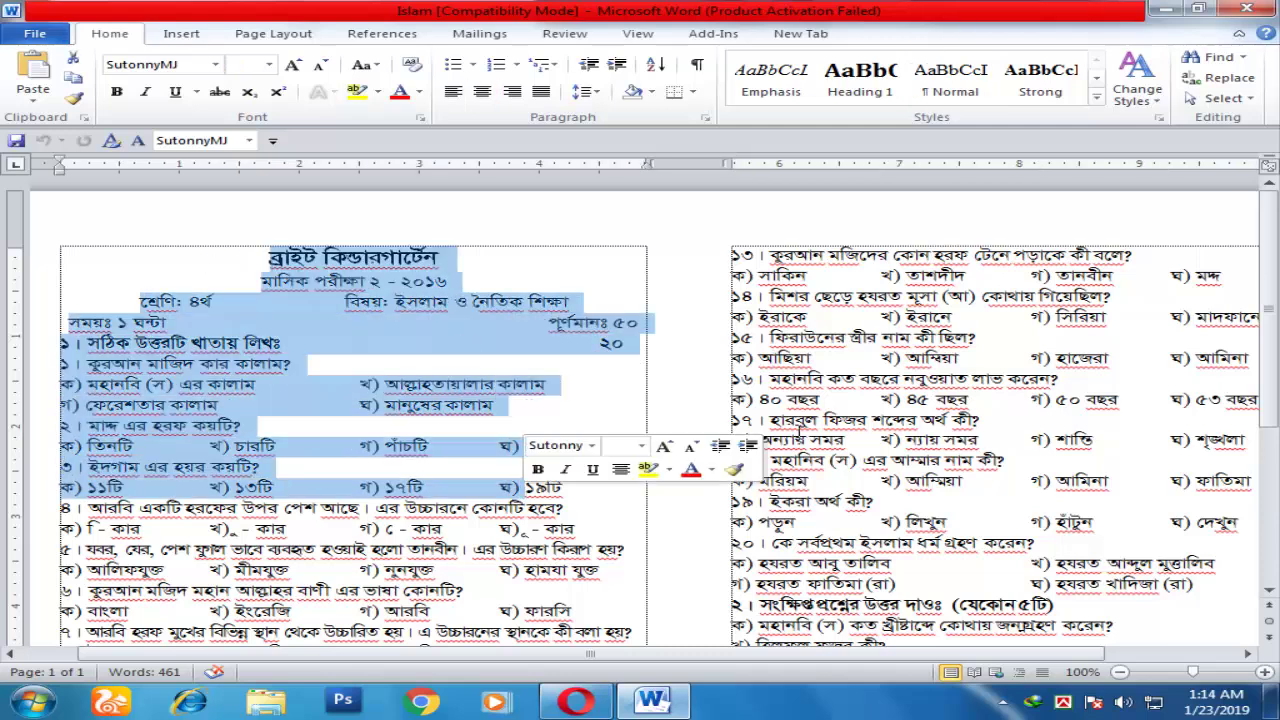
{"action": "left_click_drag", "start_coordinate": [735, 256], "coordinate": [945, 543]}
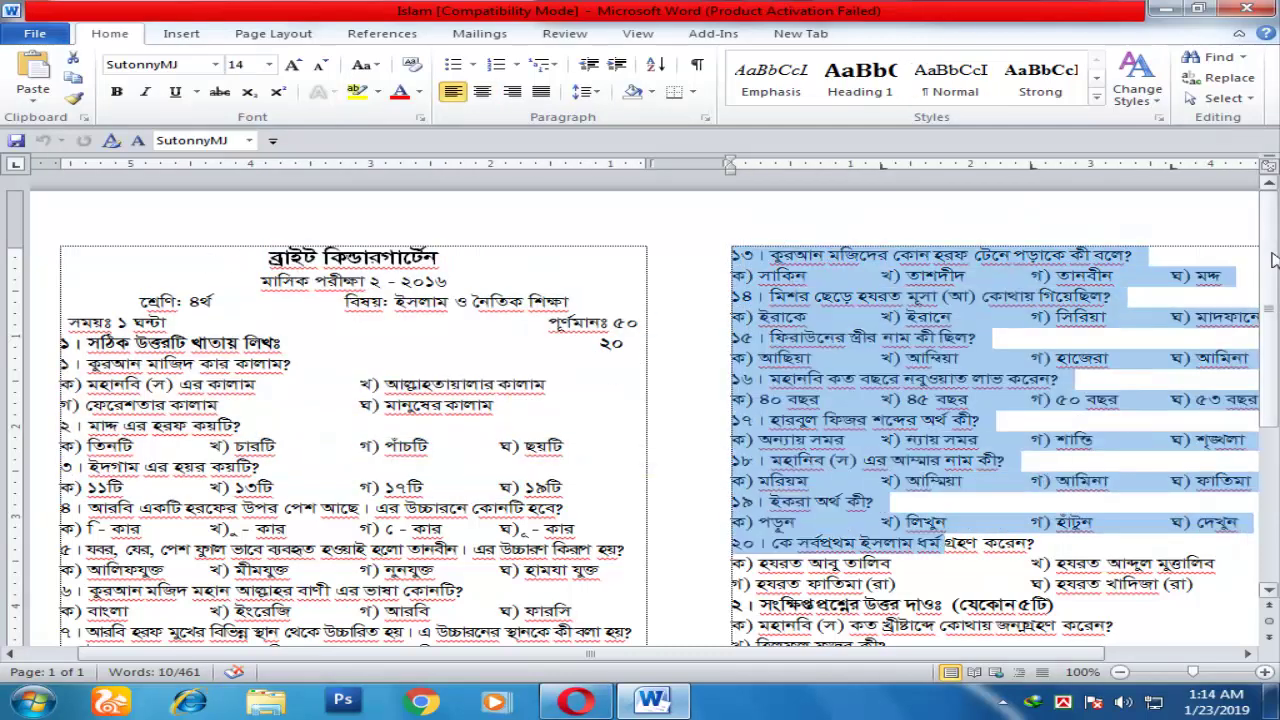
{"action": "scroll", "coordinate": [1268, 440], "scroll_direction": "down", "scroll_amount": 5}
{"action": "left_click", "coordinate": [770, 370]}
{"action": "scroll", "coordinate": [770, 370], "scroll_direction": "up", "scroll_amount": 5}
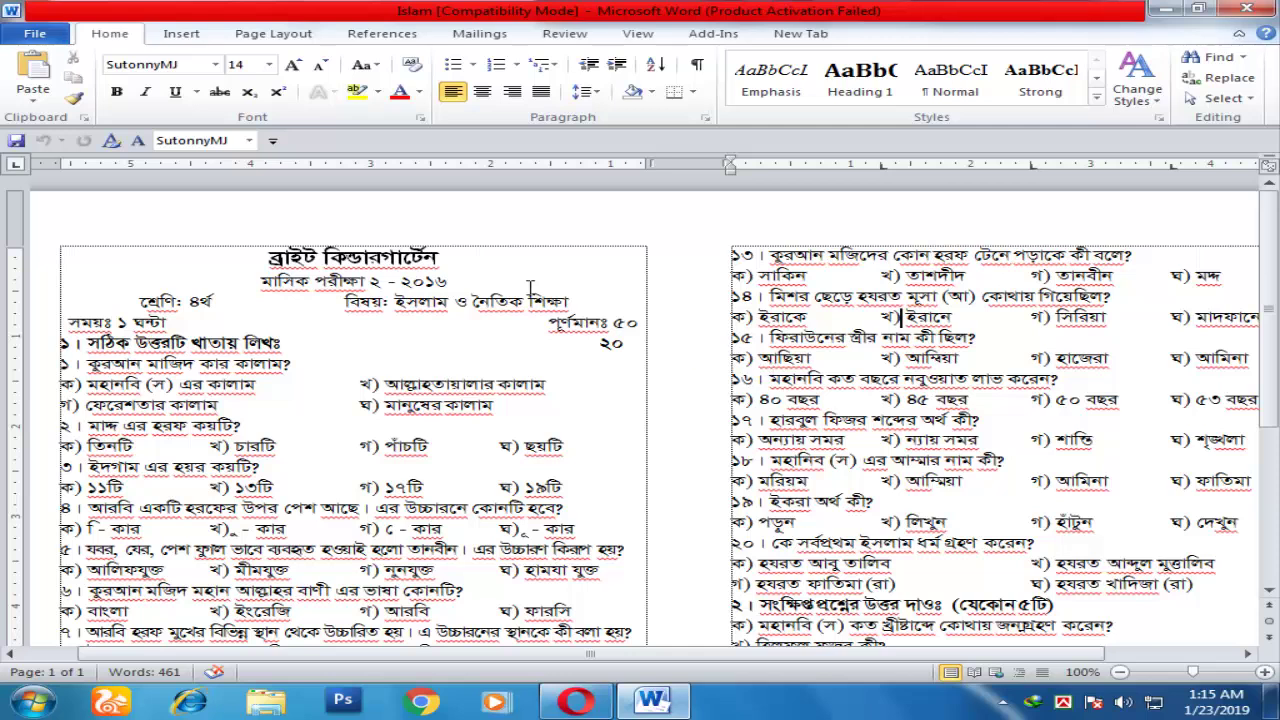
{"action": "left_click", "coordinate": [33, 40]}
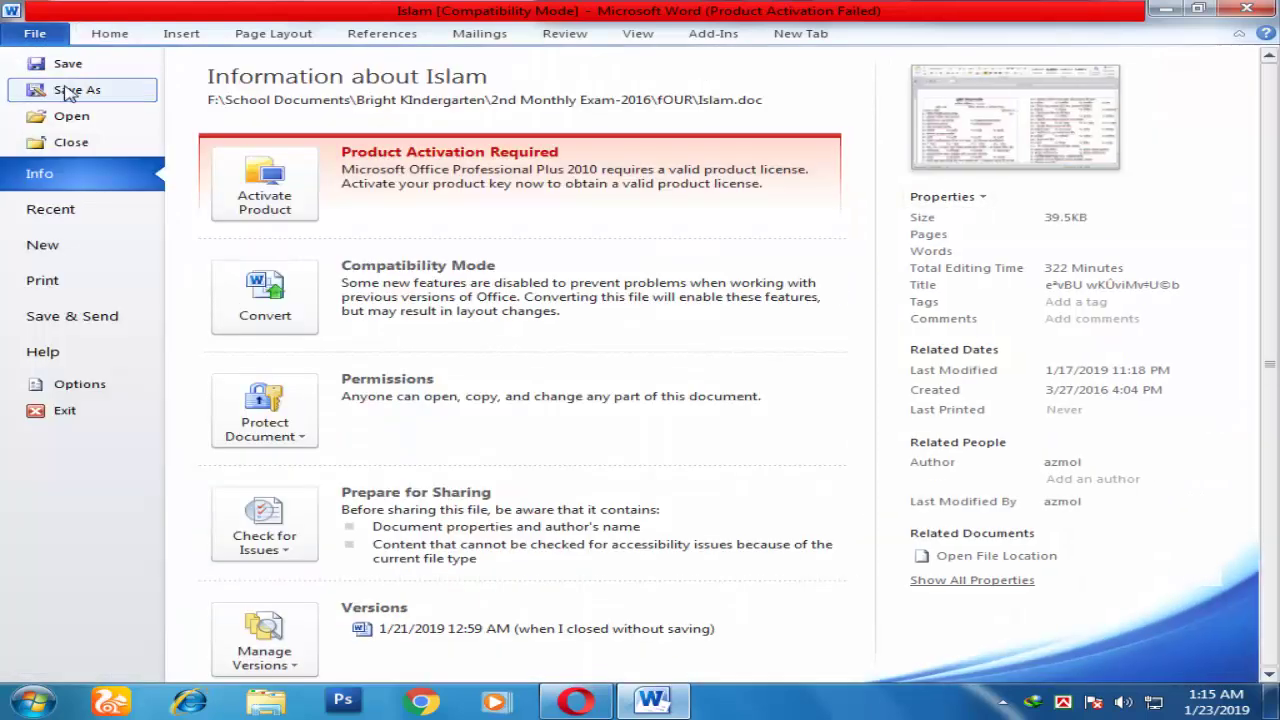
- Close Islam.doc and create a new blank document, Document1
{"action": "left_click", "coordinate": [63, 138]}
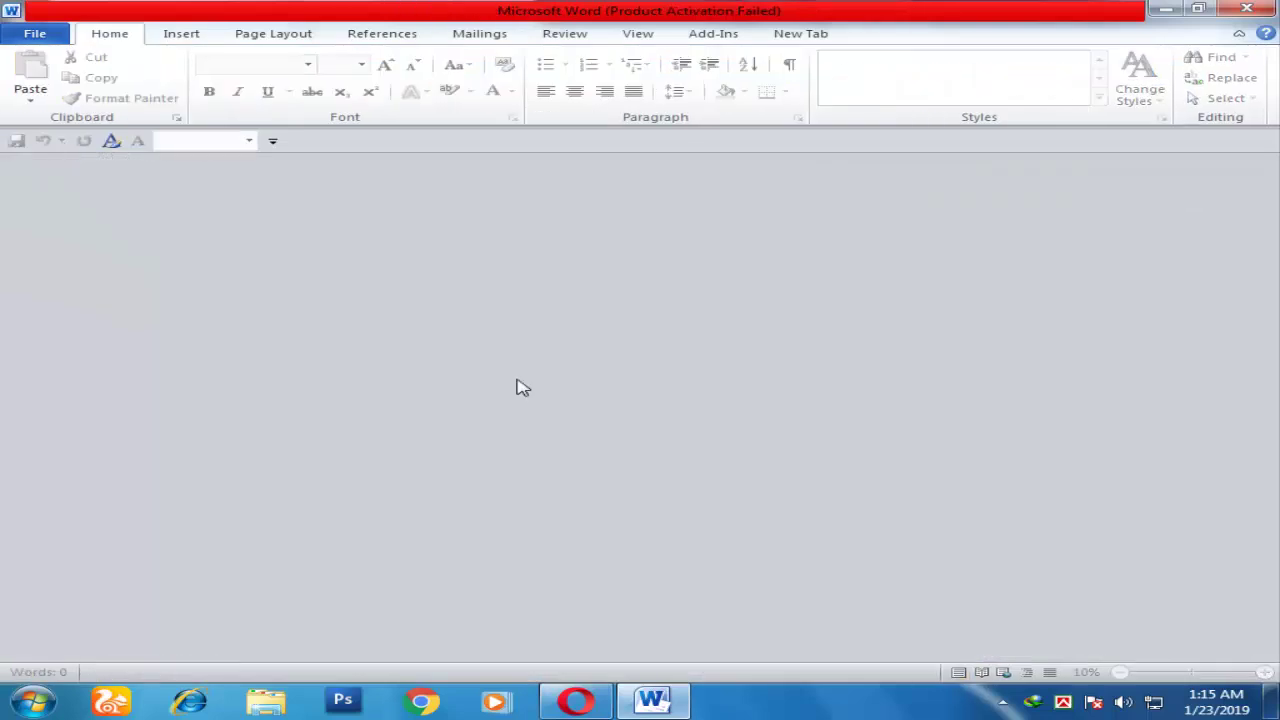
{"action": "left_click", "coordinate": [36, 35]}
{"action": "left_click", "coordinate": [42, 250]}
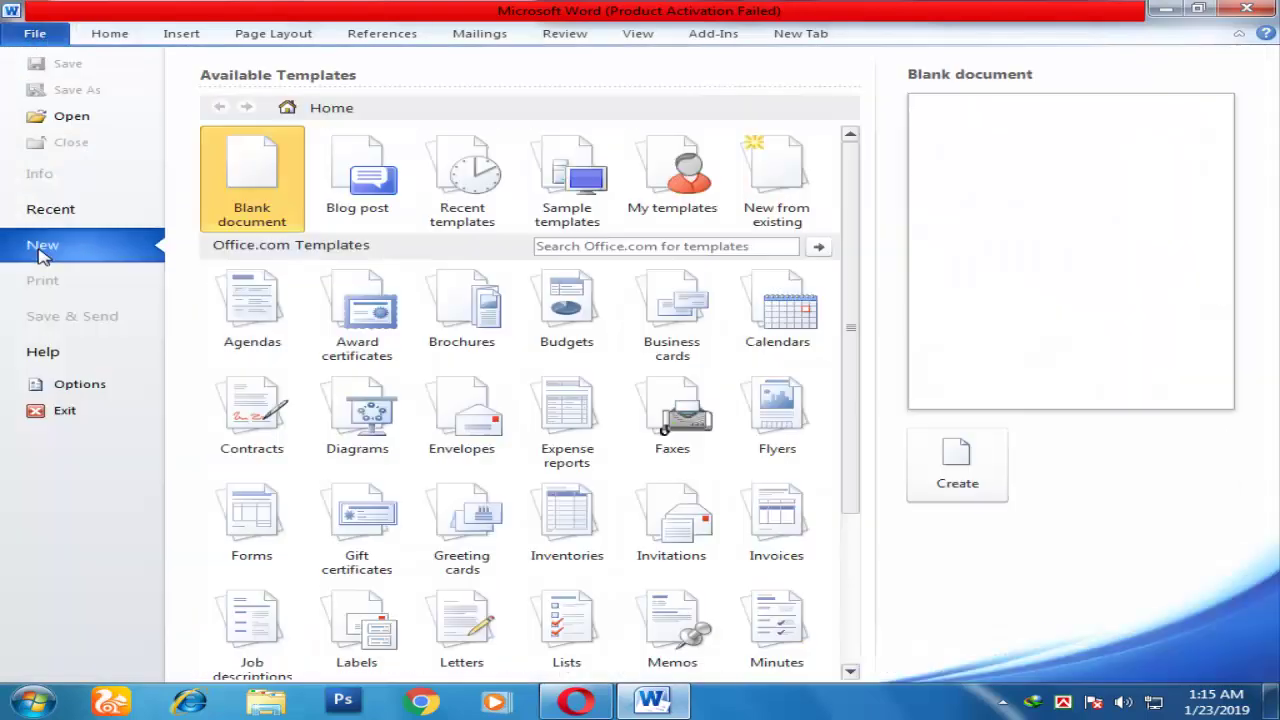
{"action": "left_click", "coordinate": [962, 472]}
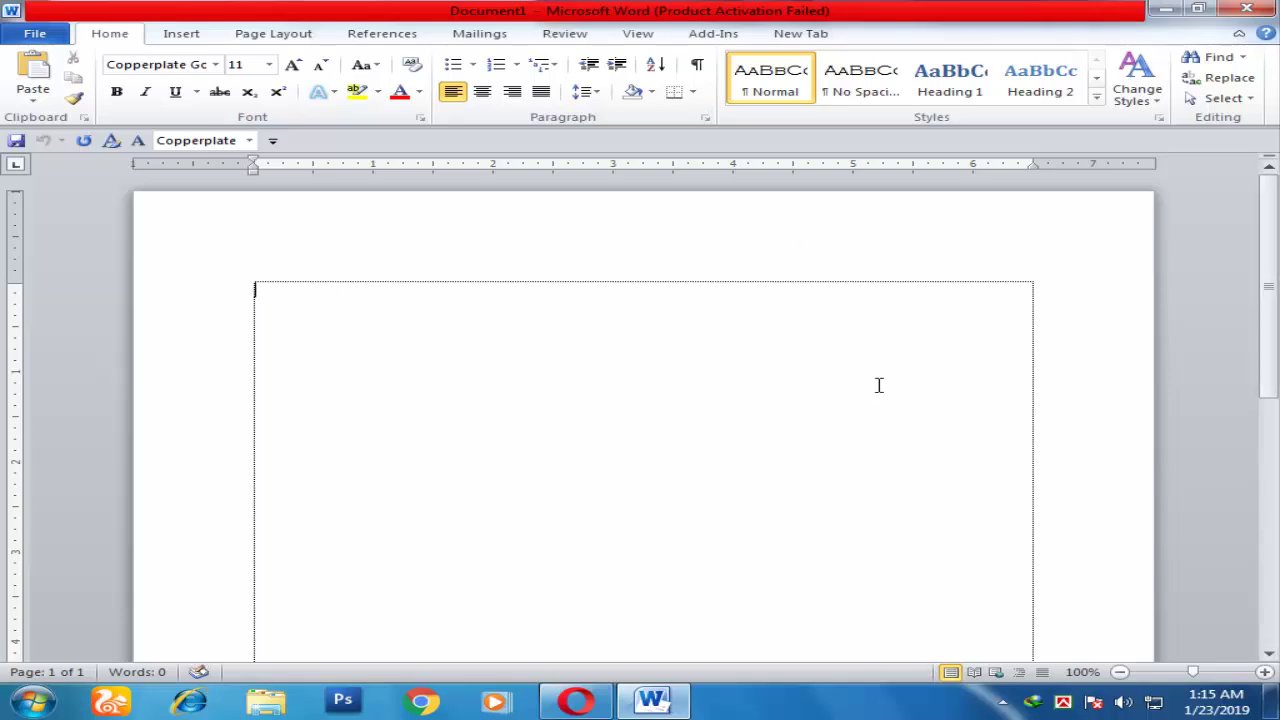
- Scroll the empty Document1 and bring up the Page Layout ribbon
{"action": "left_click_drag", "start_coordinate": [1268, 290], "coordinate": [1268, 476]}
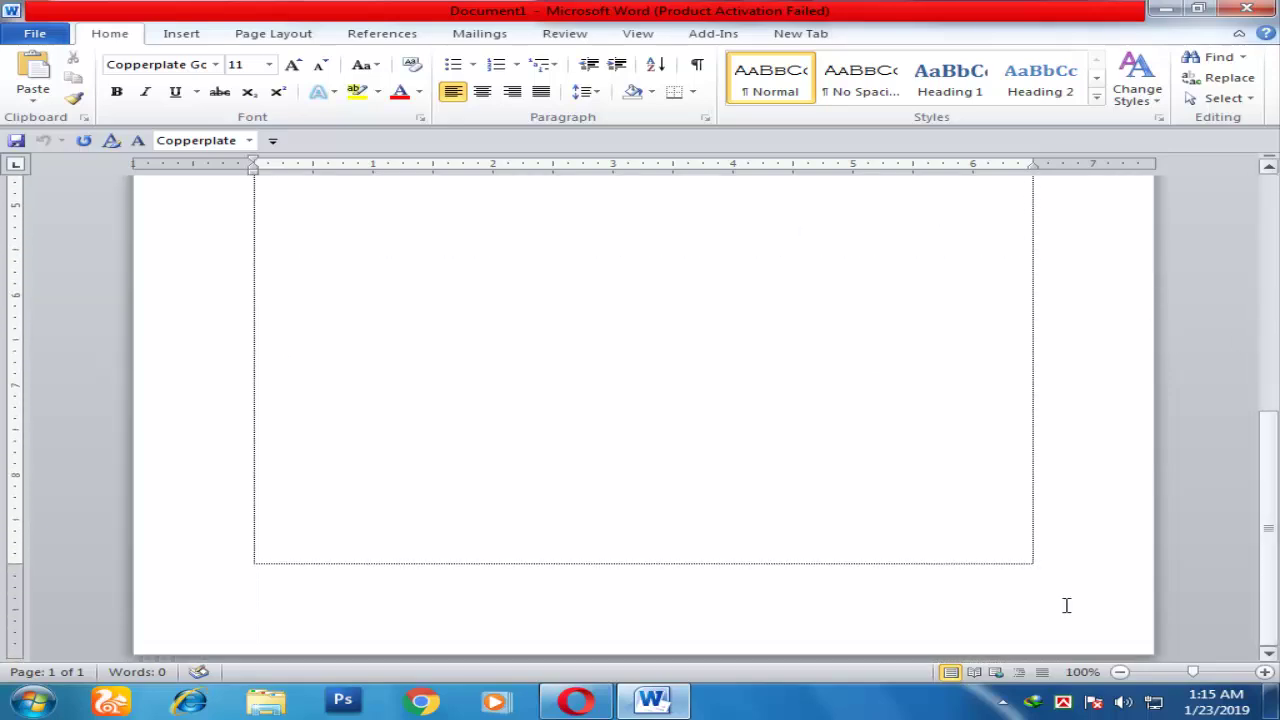
{"action": "left_click_drag", "start_coordinate": [1270, 558], "coordinate": [1275, 313]}
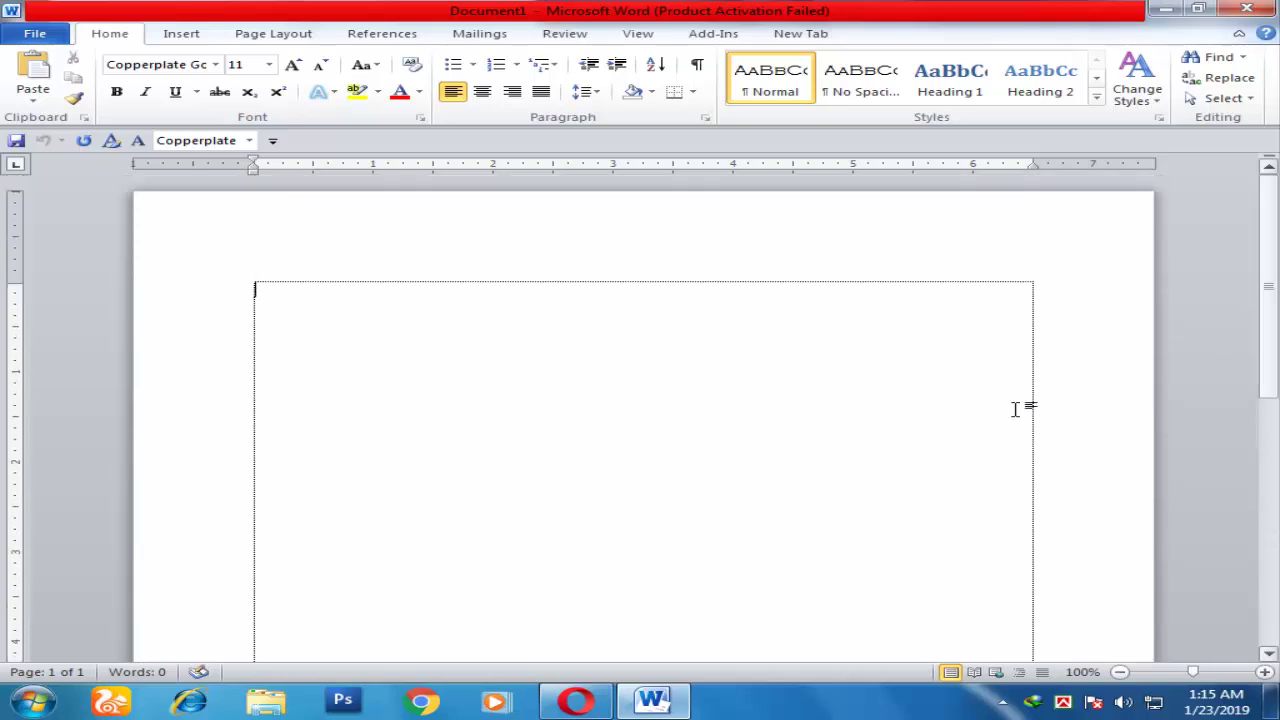
{"action": "left_click", "coordinate": [275, 36]}
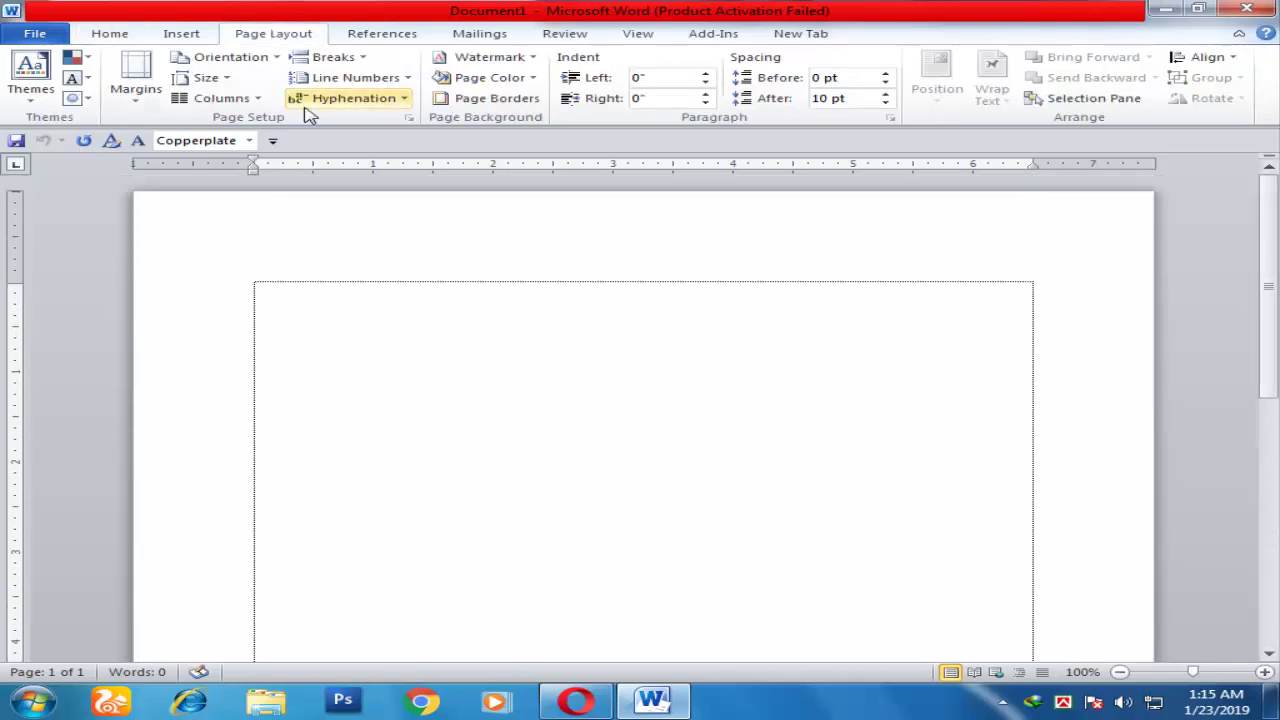
- In Page Setup, set top, bottom, left and right margins to 0.5" with Landscape orientation
{"action": "left_click", "coordinate": [411, 119]}
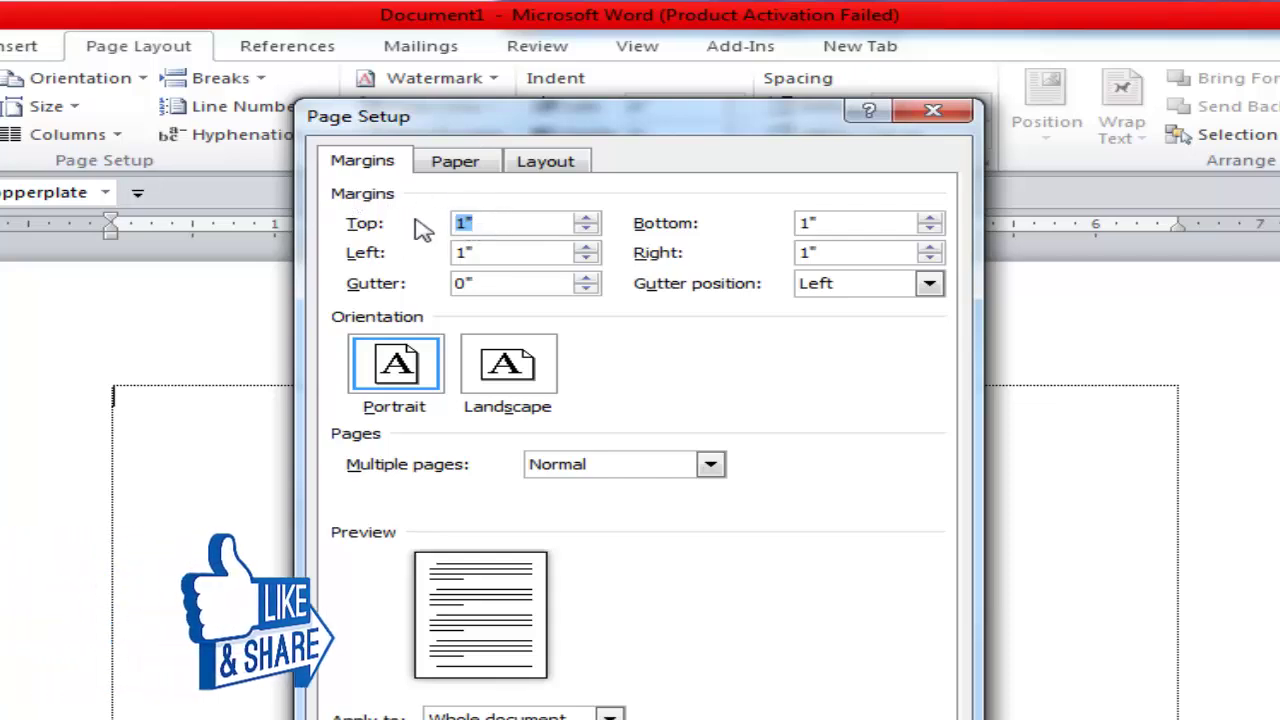
{"action": "type", "text": ".5"}
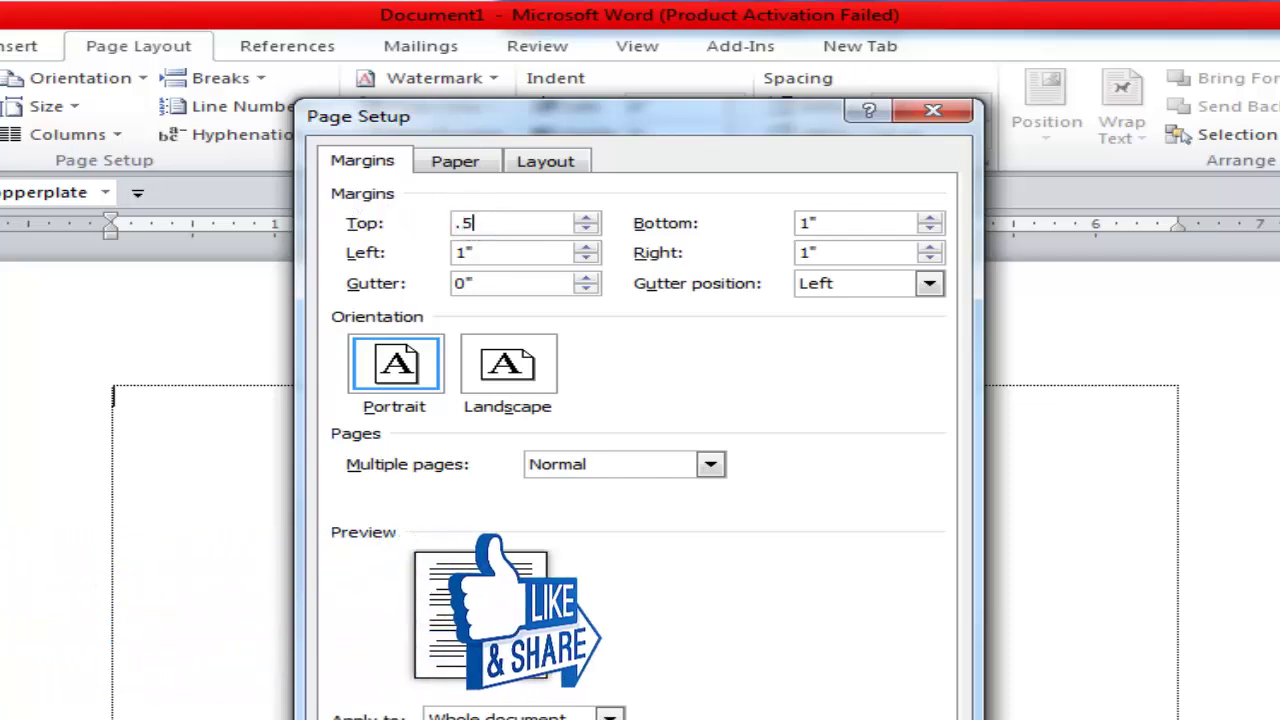
{"action": "left_click_drag", "start_coordinate": [840, 223], "coordinate": [729, 223]}
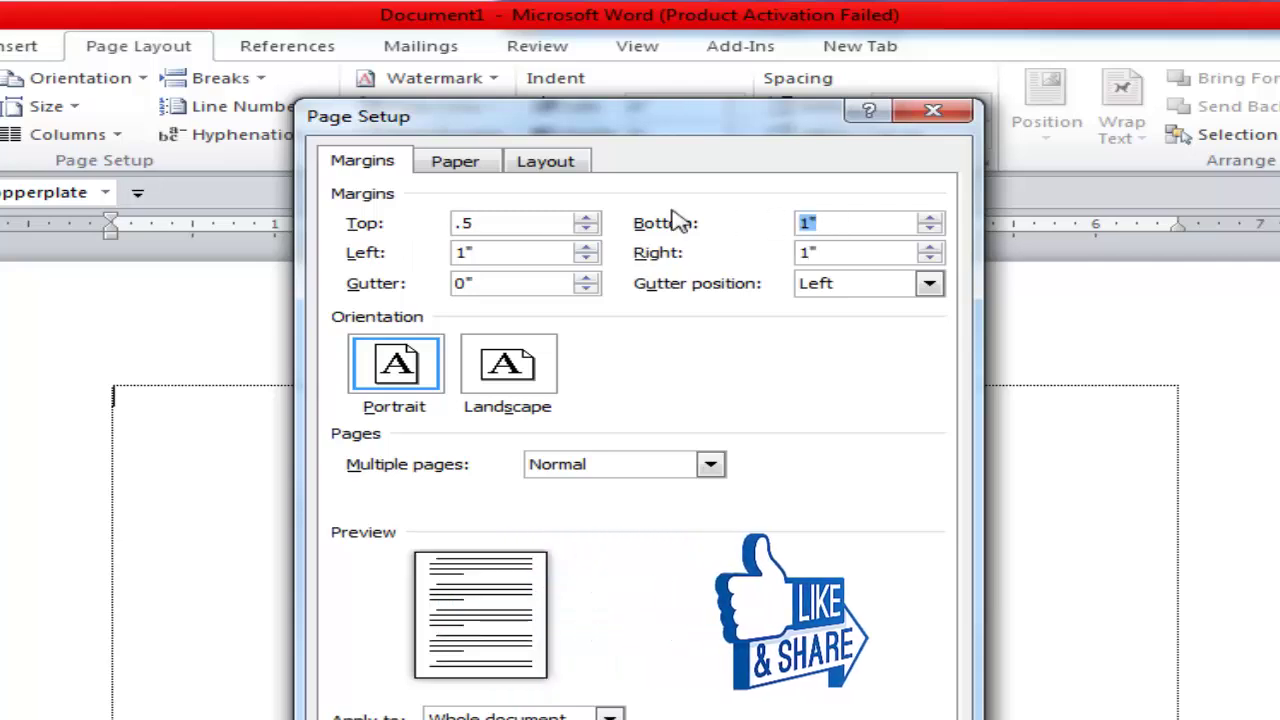
{"action": "type", "text": ".5"}
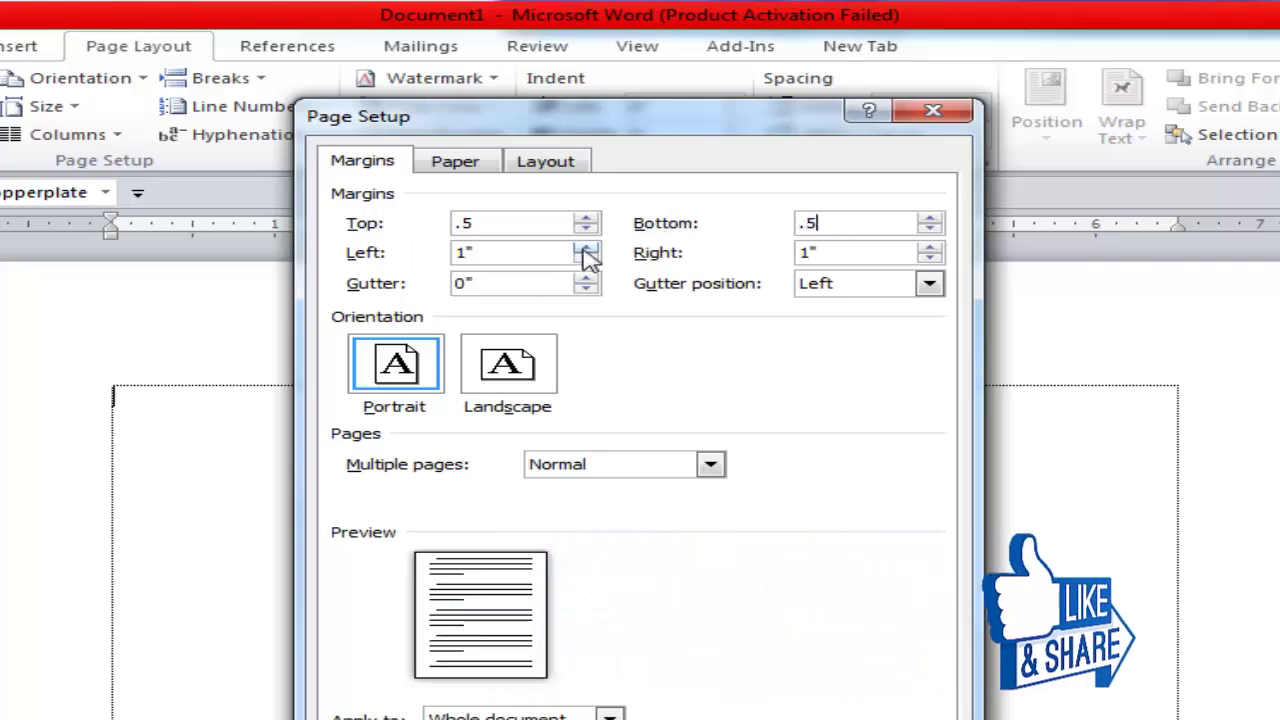
{"action": "left_click", "coordinate": [587, 247]}
{"action": "left_click", "coordinate": [587, 247]}
{"action": "left_click", "coordinate": [587, 247]}
{"action": "left_click", "coordinate": [587, 258]}
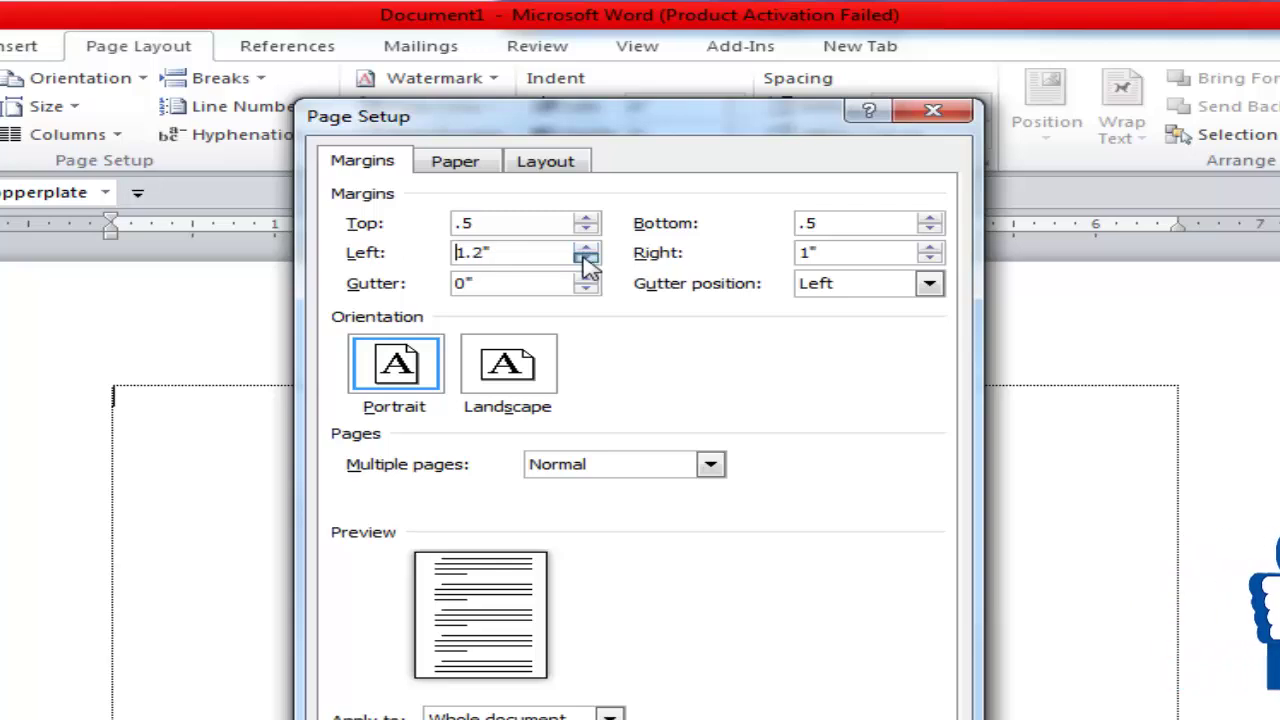
{"action": "left_click", "coordinate": [587, 258]}
{"action": "left_click", "coordinate": [587, 258]}
{"action": "left_click", "coordinate": [587, 258]}
{"action": "left_click", "coordinate": [587, 258]}
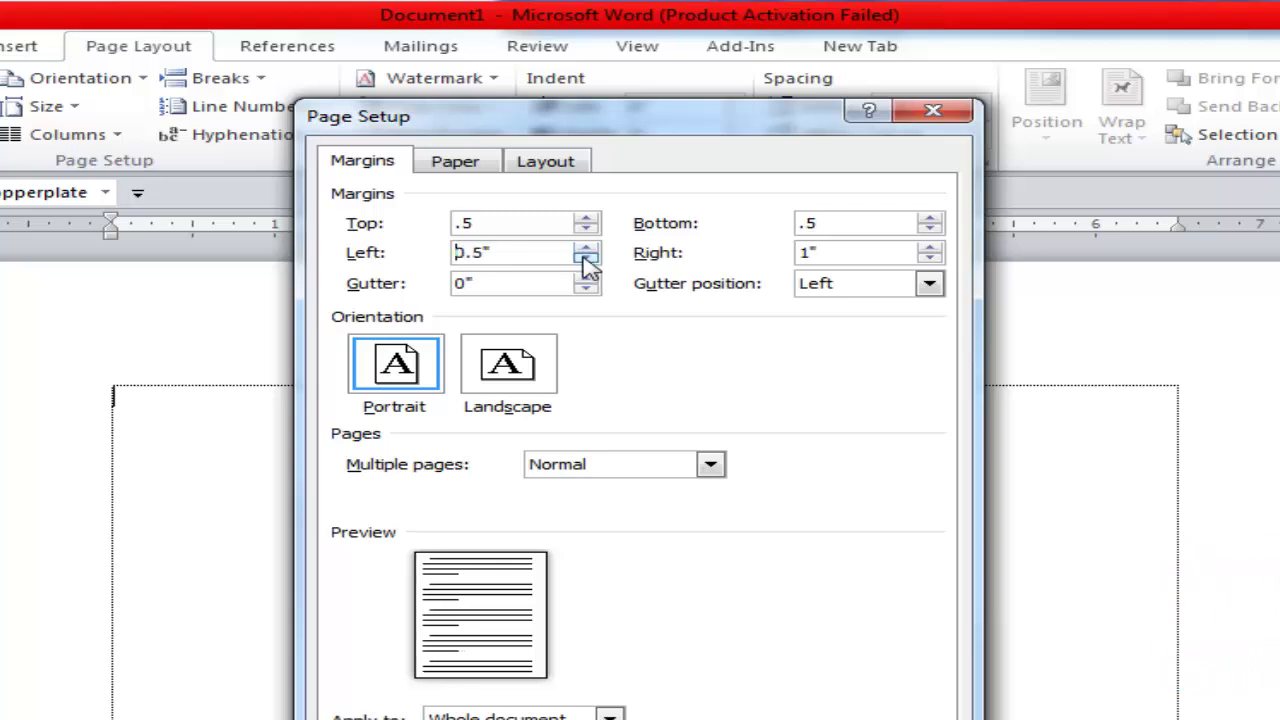
{"action": "left_click", "coordinate": [932, 258]}
{"action": "left_click", "coordinate": [932, 258]}
{"action": "left_click", "coordinate": [932, 258]}
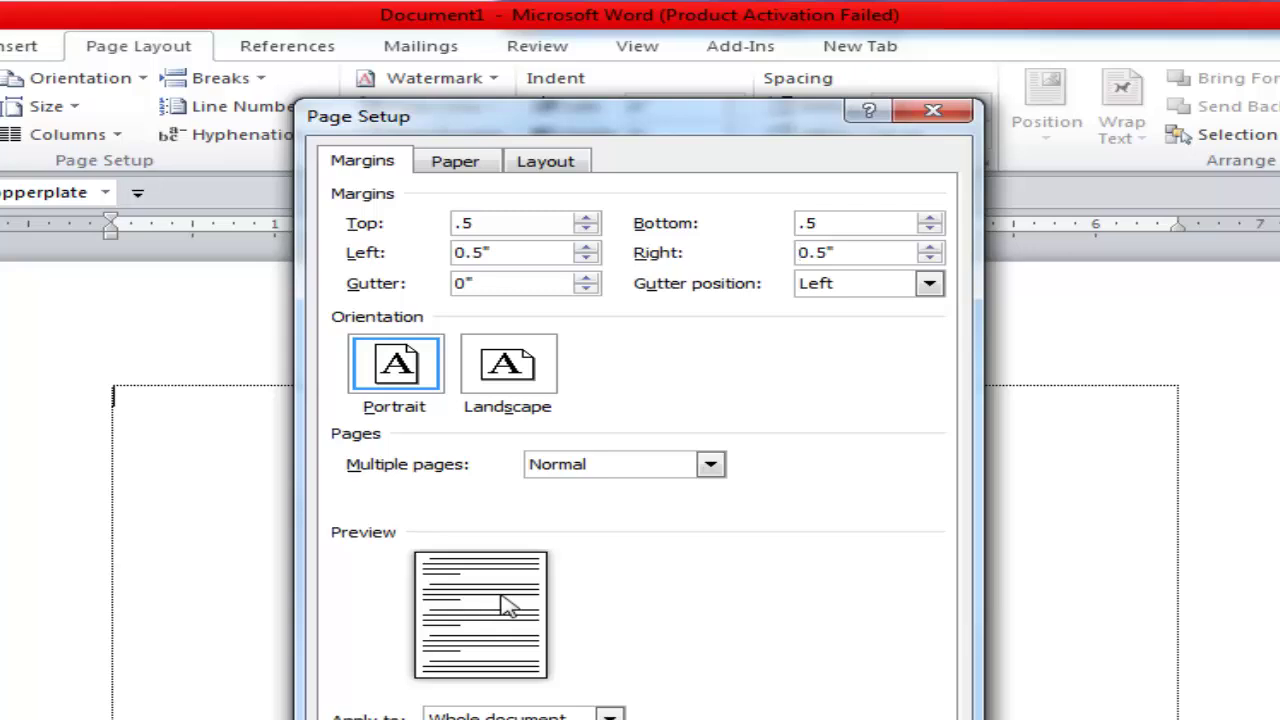
{"action": "left_click", "coordinate": [509, 370]}
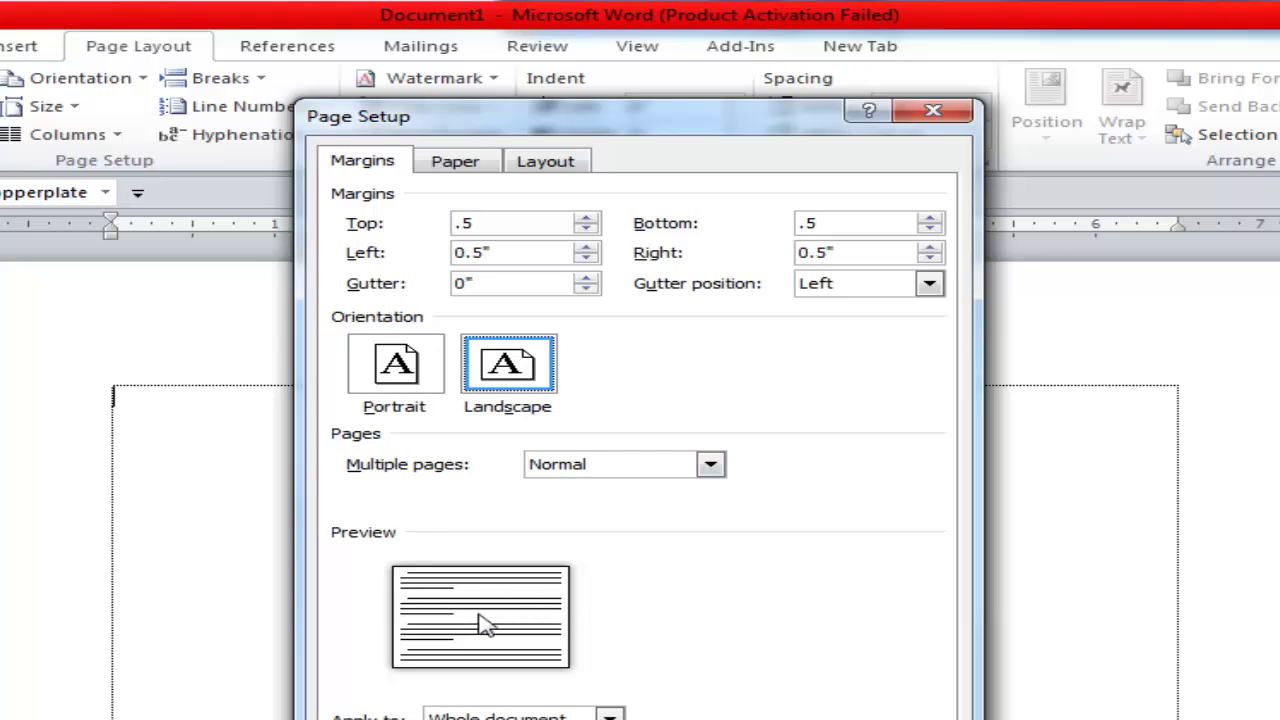
- Choose A4 (11.69" × 8.27") paper size and apply the page setup
{"action": "left_click", "coordinate": [448, 168]}
{"action": "left_click", "coordinate": [557, 224]}
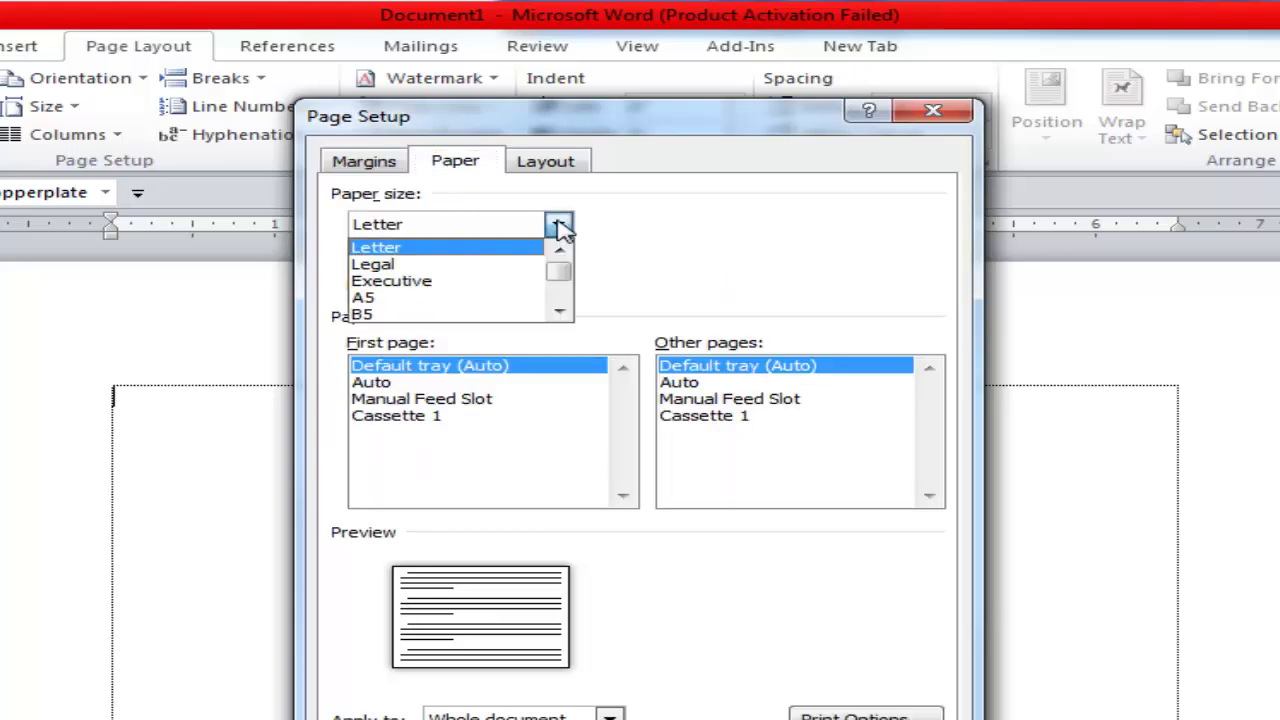
{"action": "left_click", "coordinate": [560, 314]}
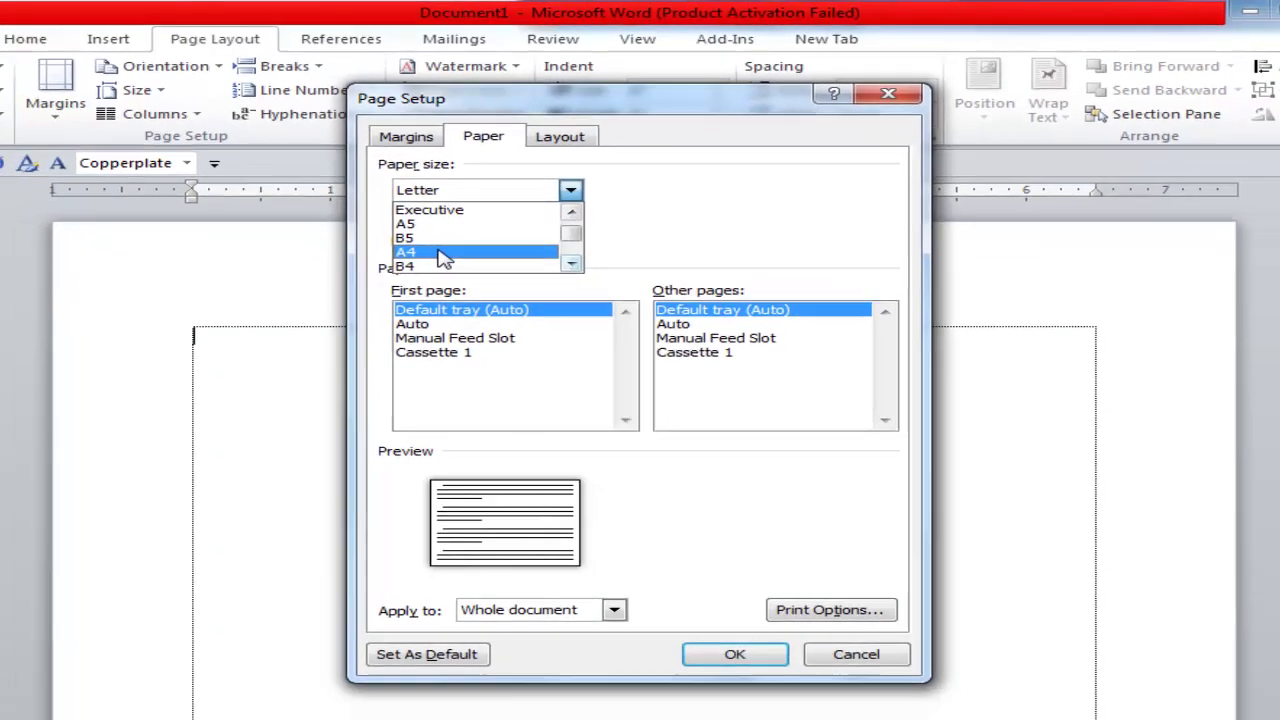
{"action": "left_click", "coordinate": [400, 297]}
{"action": "left_click", "coordinate": [726, 566]}
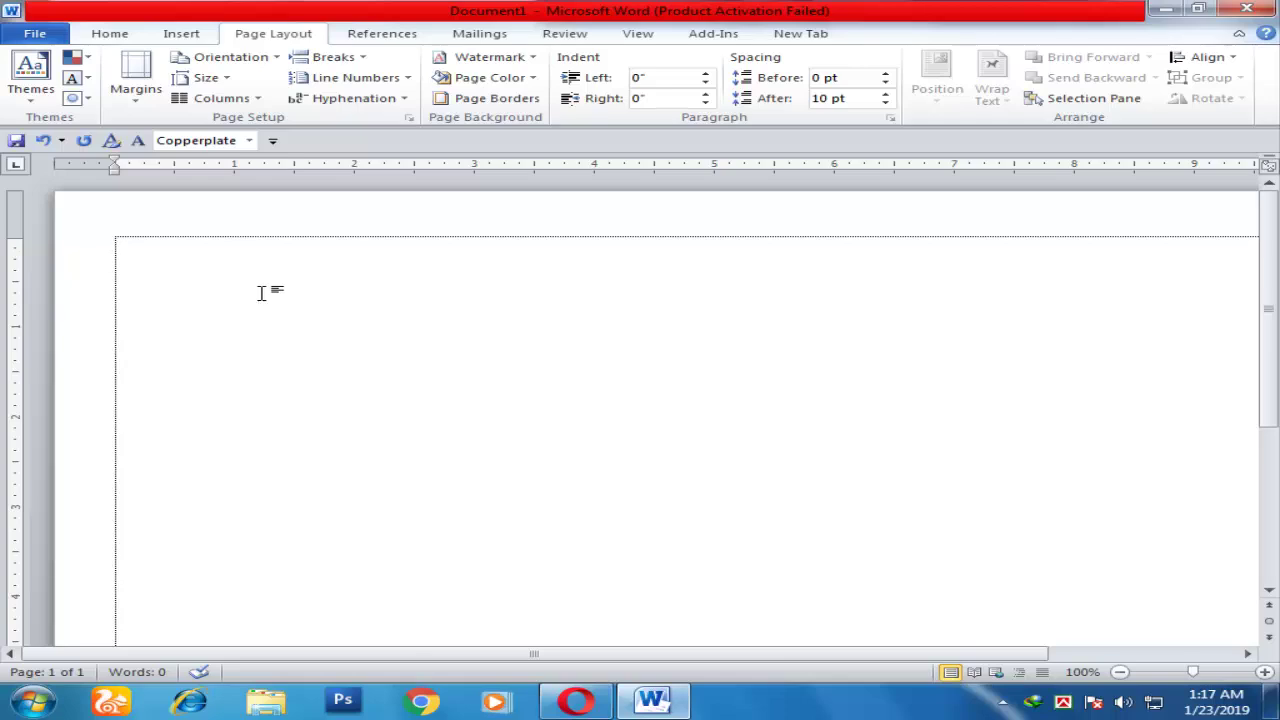
- Split the landscape A4 page into two equal columns
{"action": "left_click", "coordinate": [254, 99]}
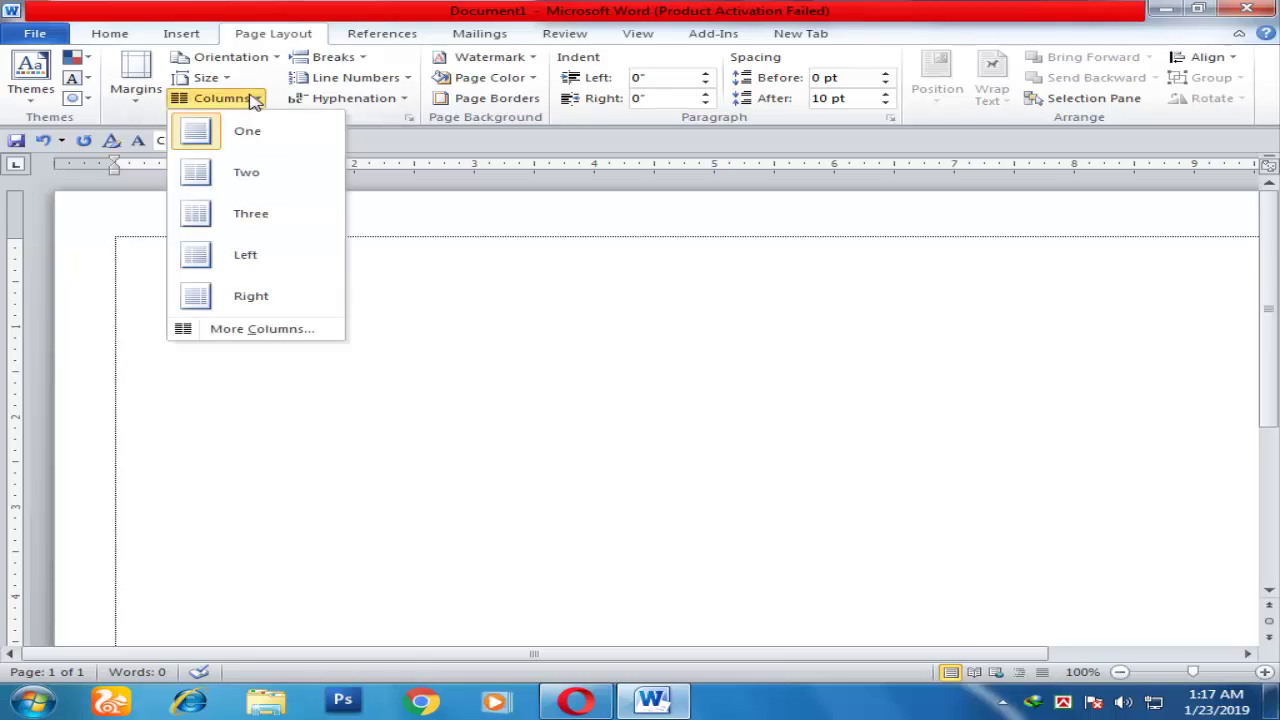
{"action": "left_click", "coordinate": [262, 176]}
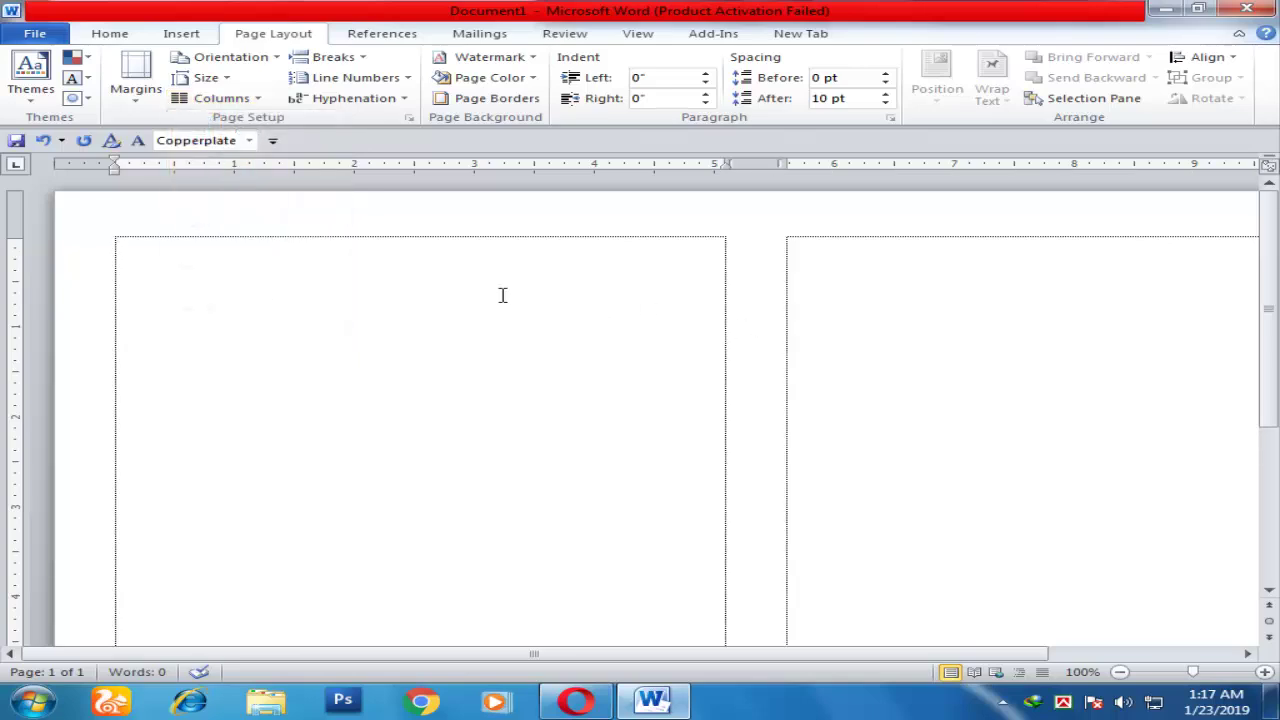
{"action": "left_click_drag", "start_coordinate": [672, 655], "coordinate": [798, 655]}
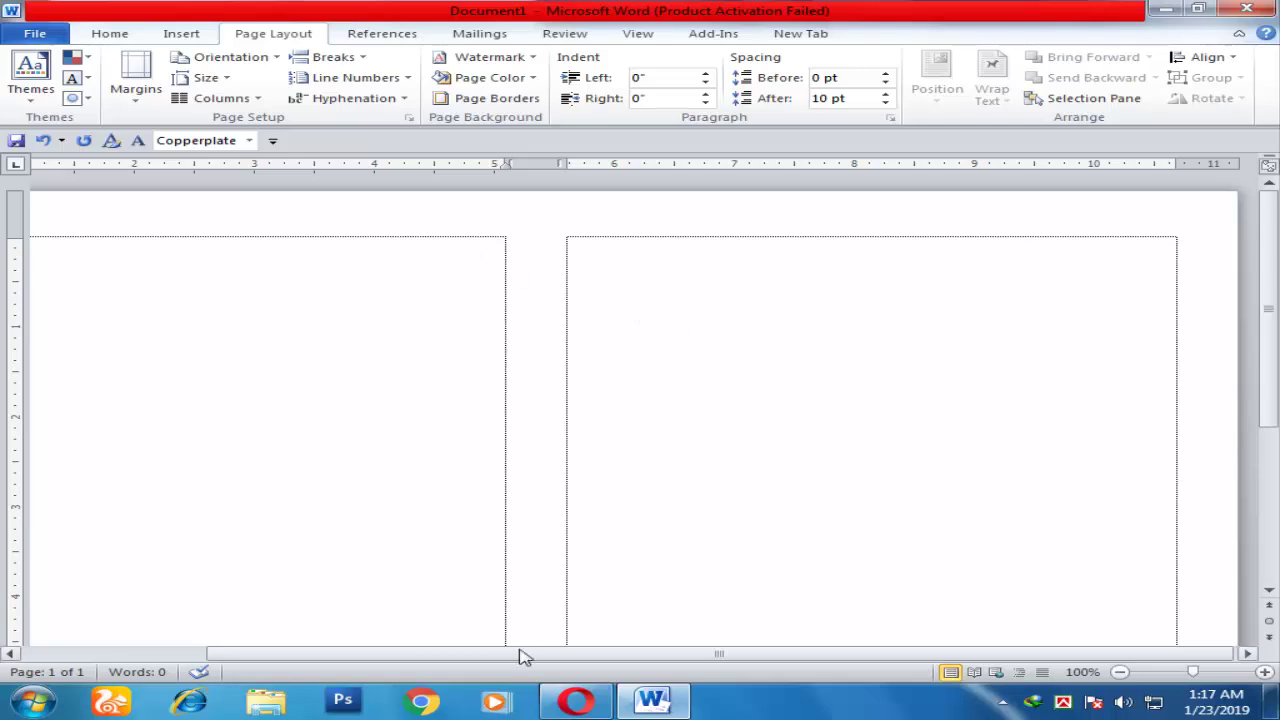
{"action": "left_click_drag", "start_coordinate": [517, 655], "coordinate": [400, 656]}
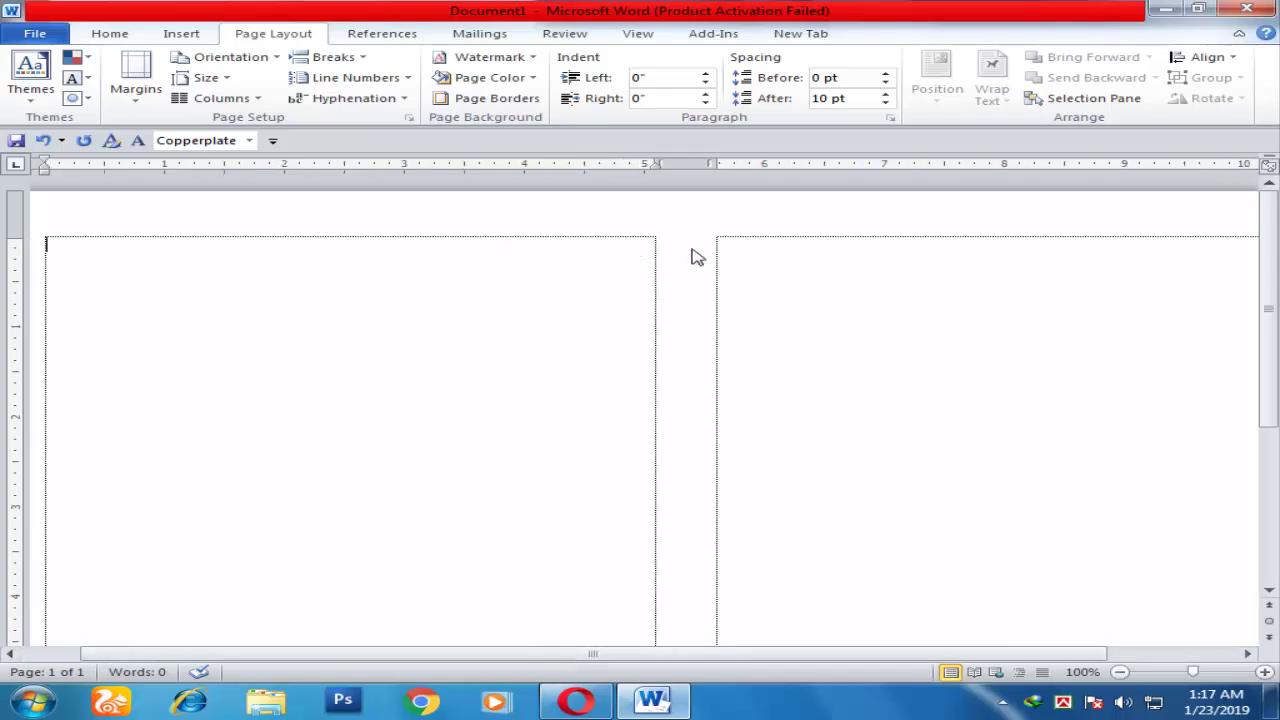
{"action": "left_click", "coordinate": [256, 100]}
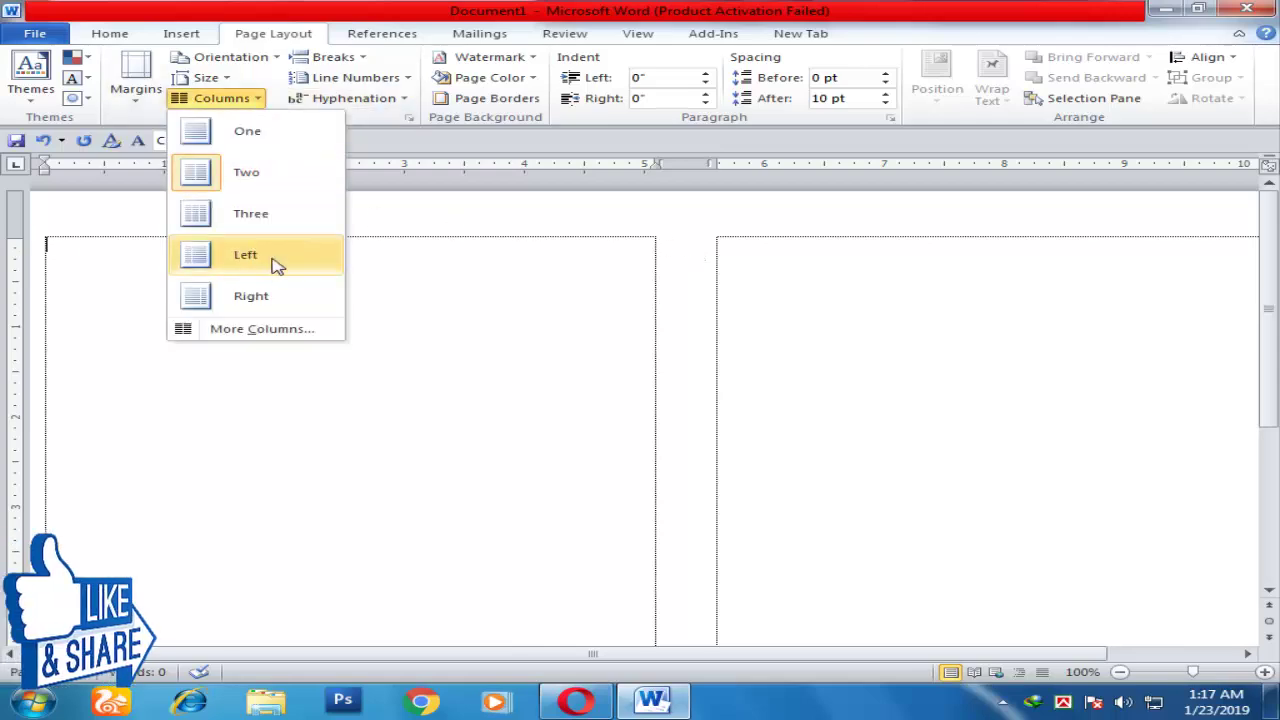
- Raise the spacing between the two 5"-wide columns to 0.7"
{"action": "left_click", "coordinate": [237, 331]}
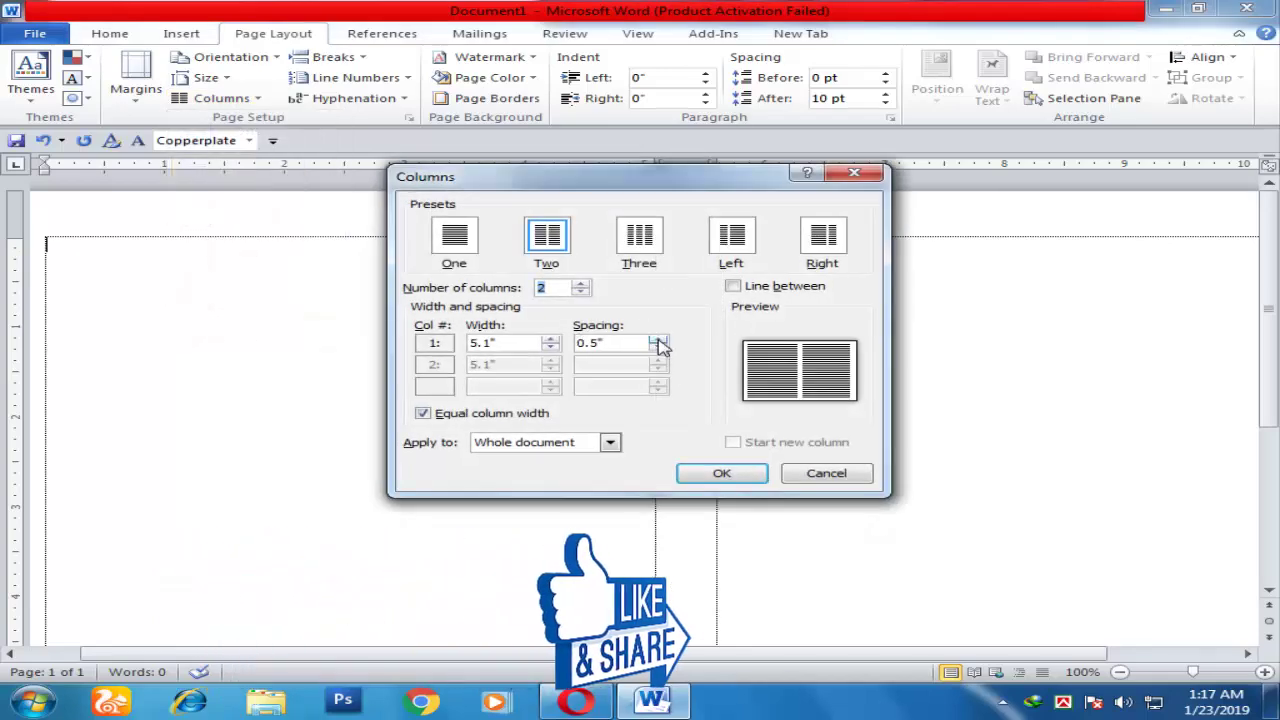
{"action": "left_click", "coordinate": [658, 340]}
{"action": "left_click", "coordinate": [658, 341]}
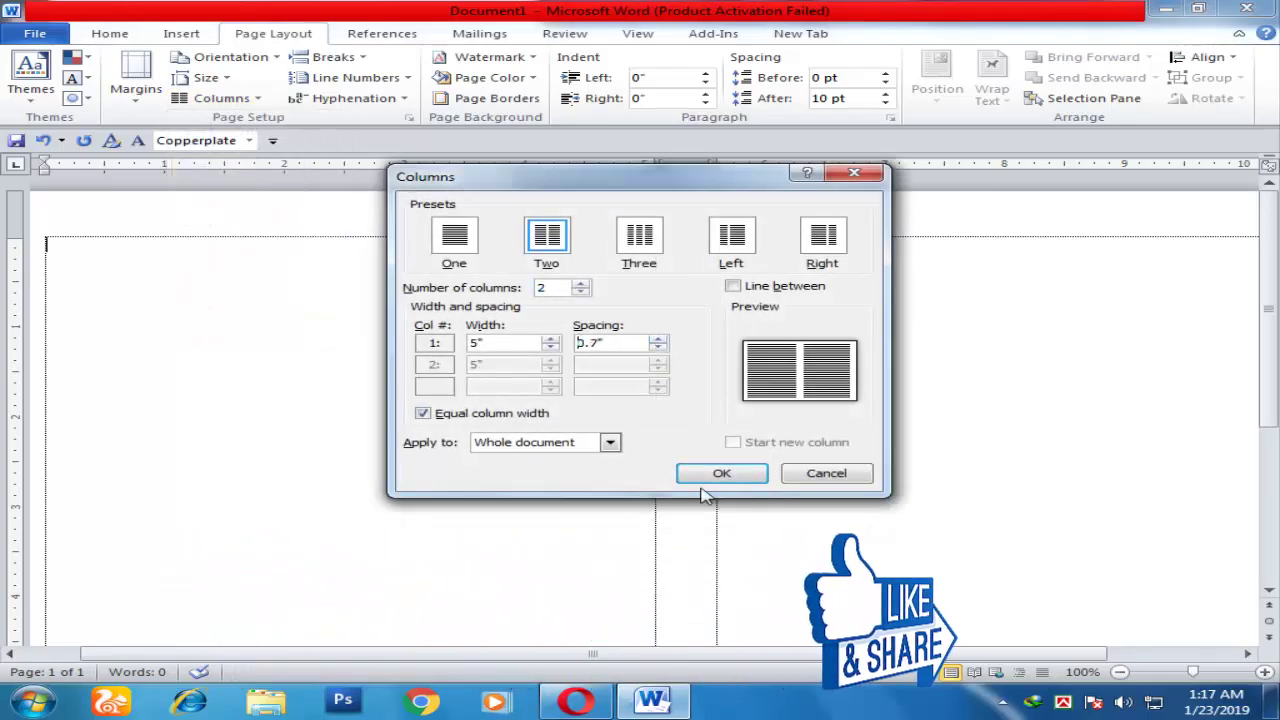
{"action": "left_click", "coordinate": [720, 475]}
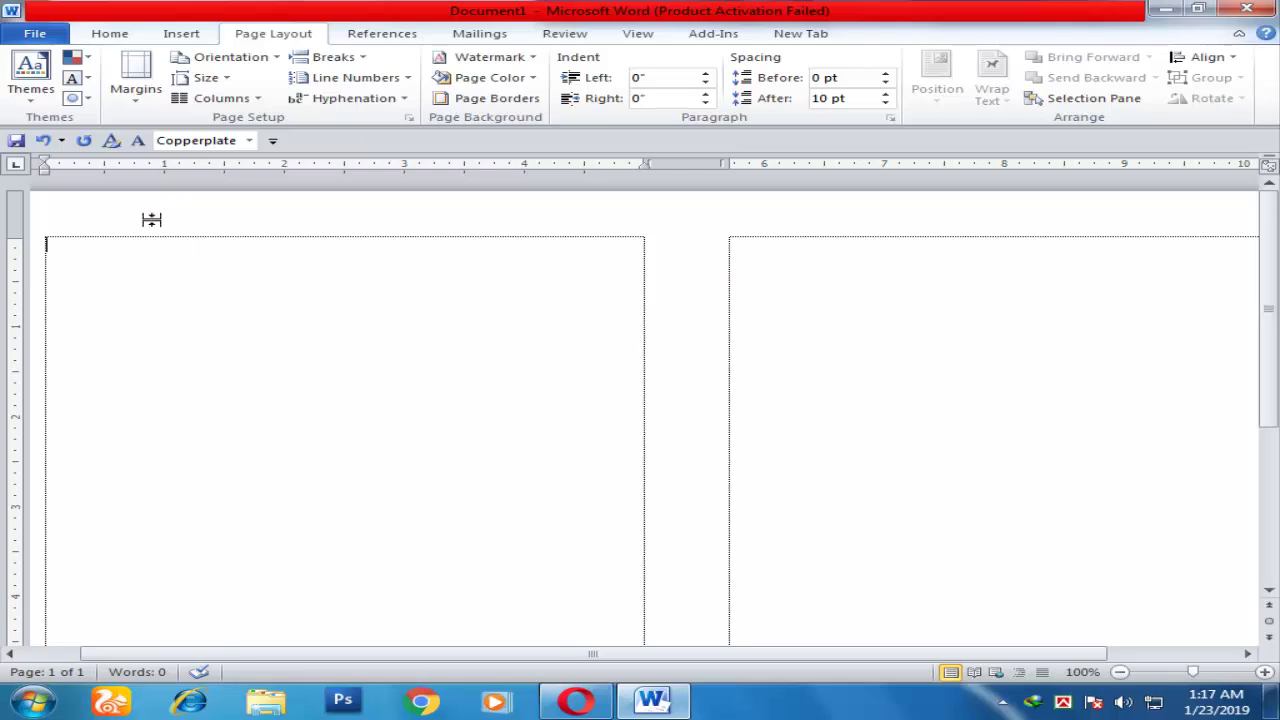
- Type the school name 'ব্রাইট কিন্ডারগার্টেন' in SutonnyMJ 20 pt and centre it
{"action": "left_click", "coordinate": [113, 38]}
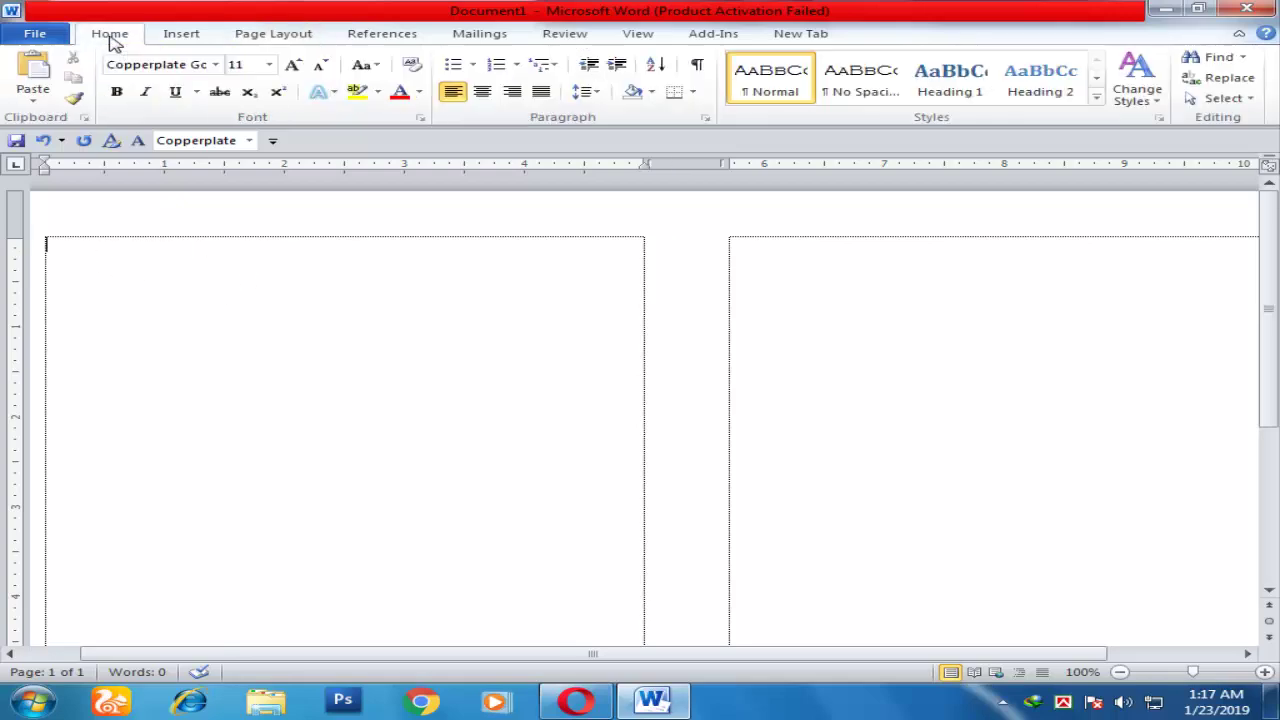
{"action": "left_click", "coordinate": [216, 64]}
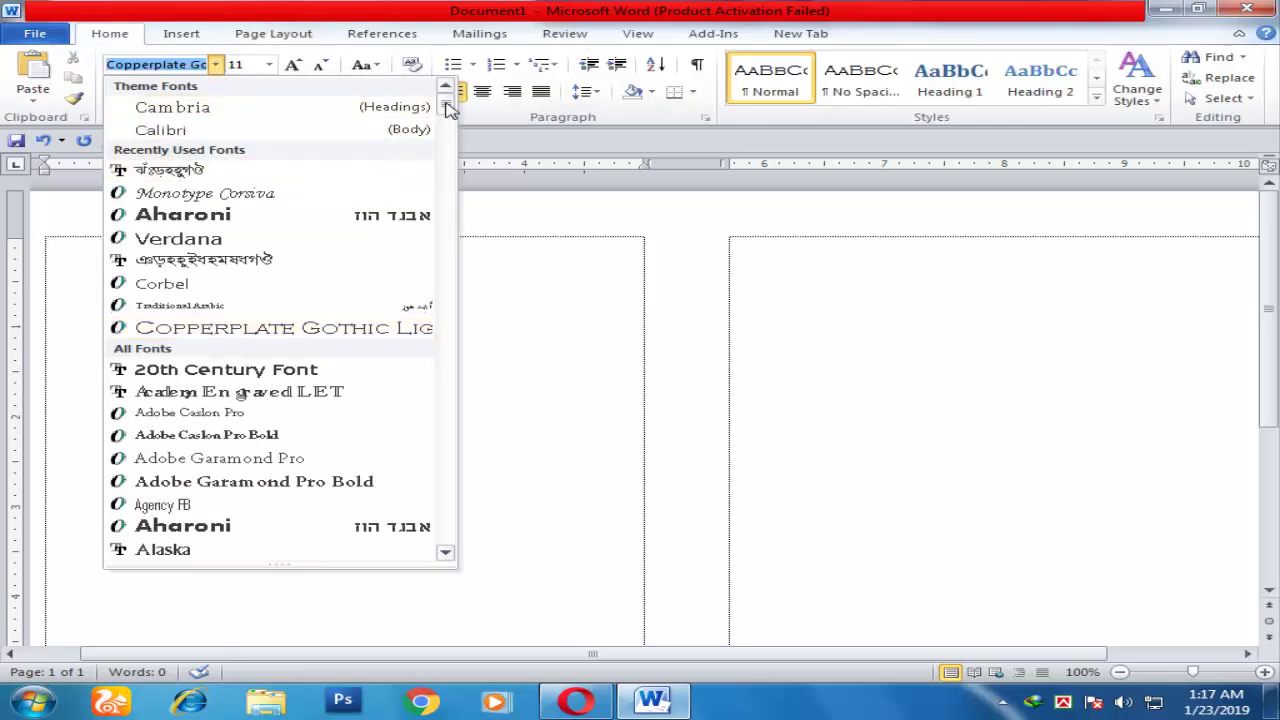
{"action": "left_click", "coordinate": [249, 172]}
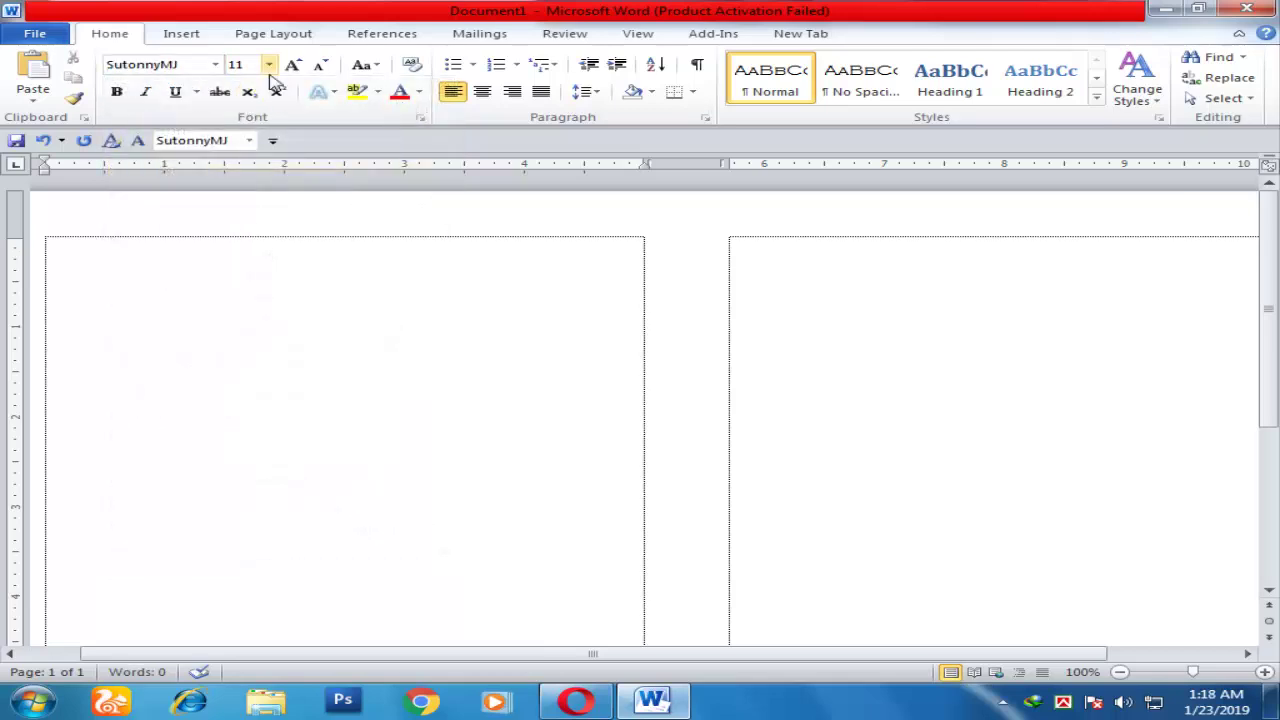
{"action": "left_click", "coordinate": [268, 64]}
{"action": "left_click", "coordinate": [243, 211]}
{"action": "type", "text": "e"}
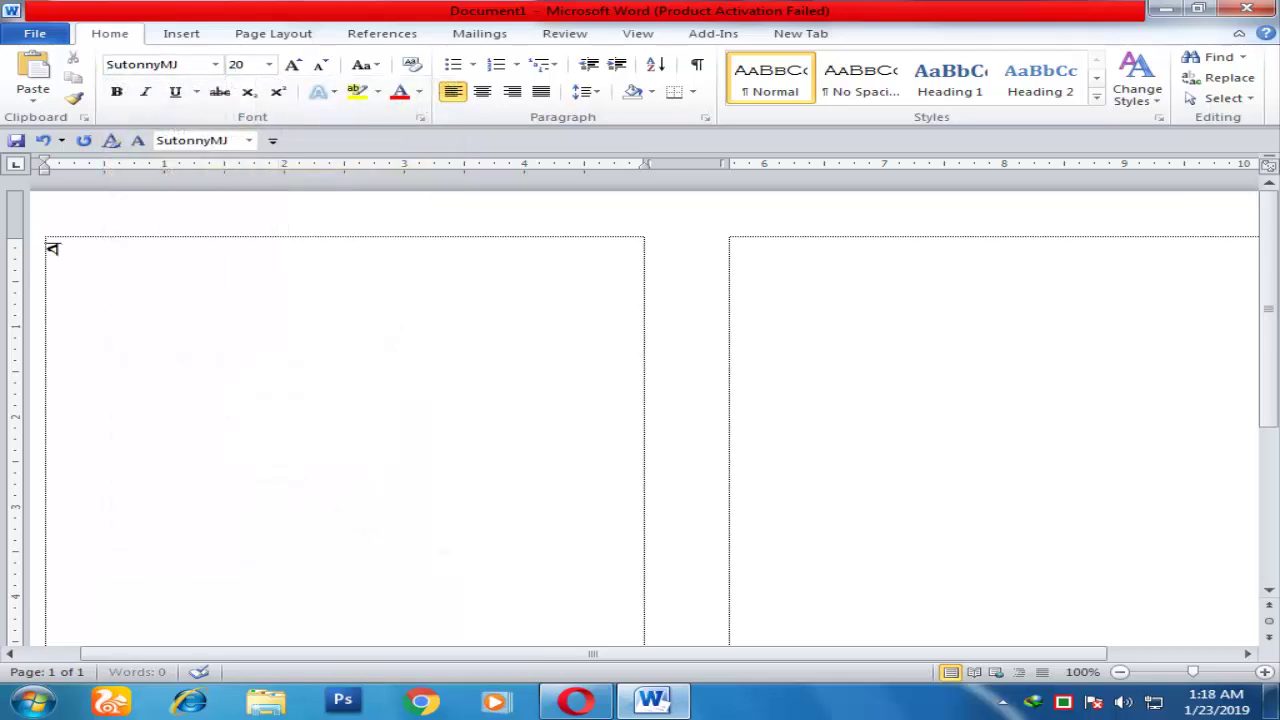
{"action": "type", "text": "ªvBU"}
{"action": "type", "text": " wK"}
{"action": "type", "text": "iMvi"}
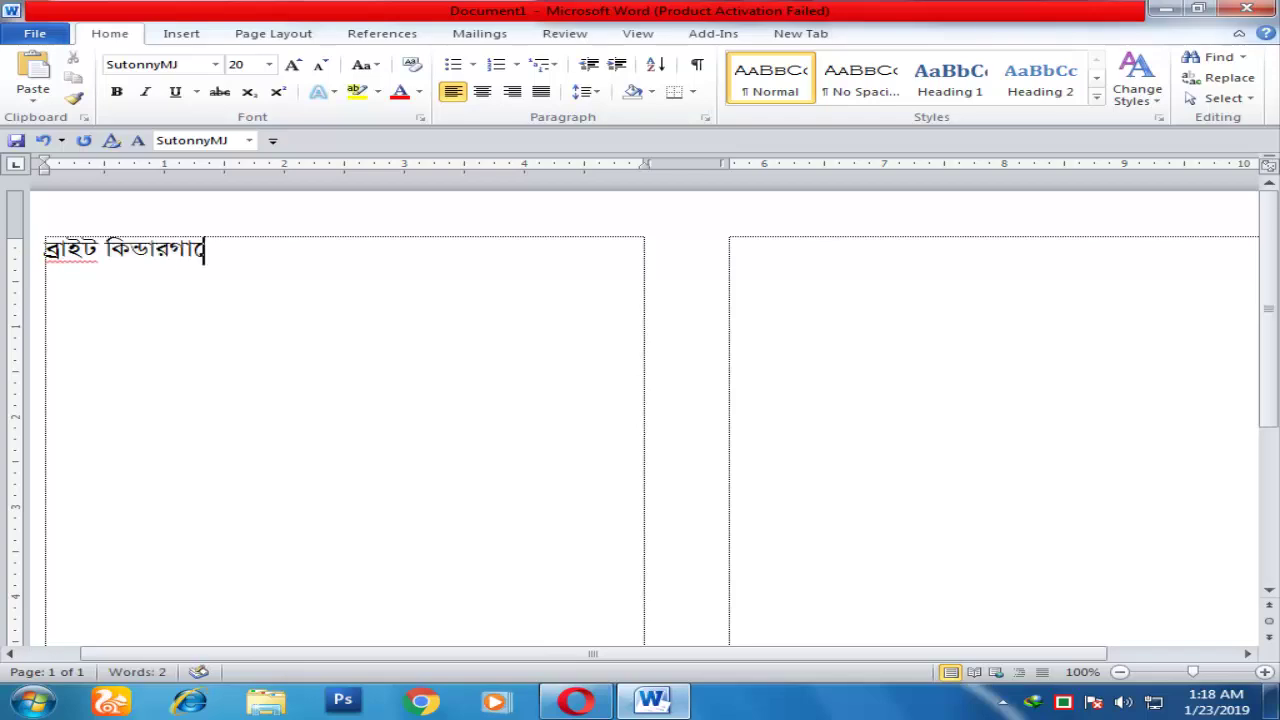
{"action": "type", "text": "U†b"}
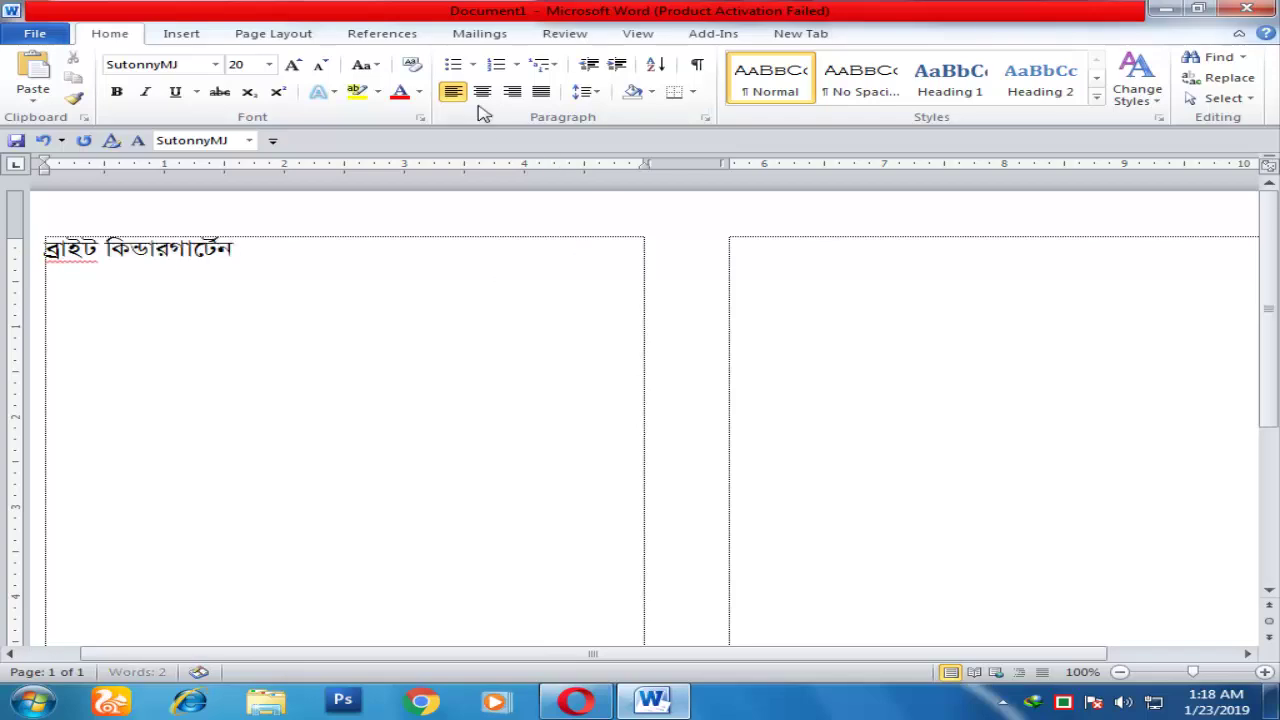
{"action": "left_click", "coordinate": [481, 91]}
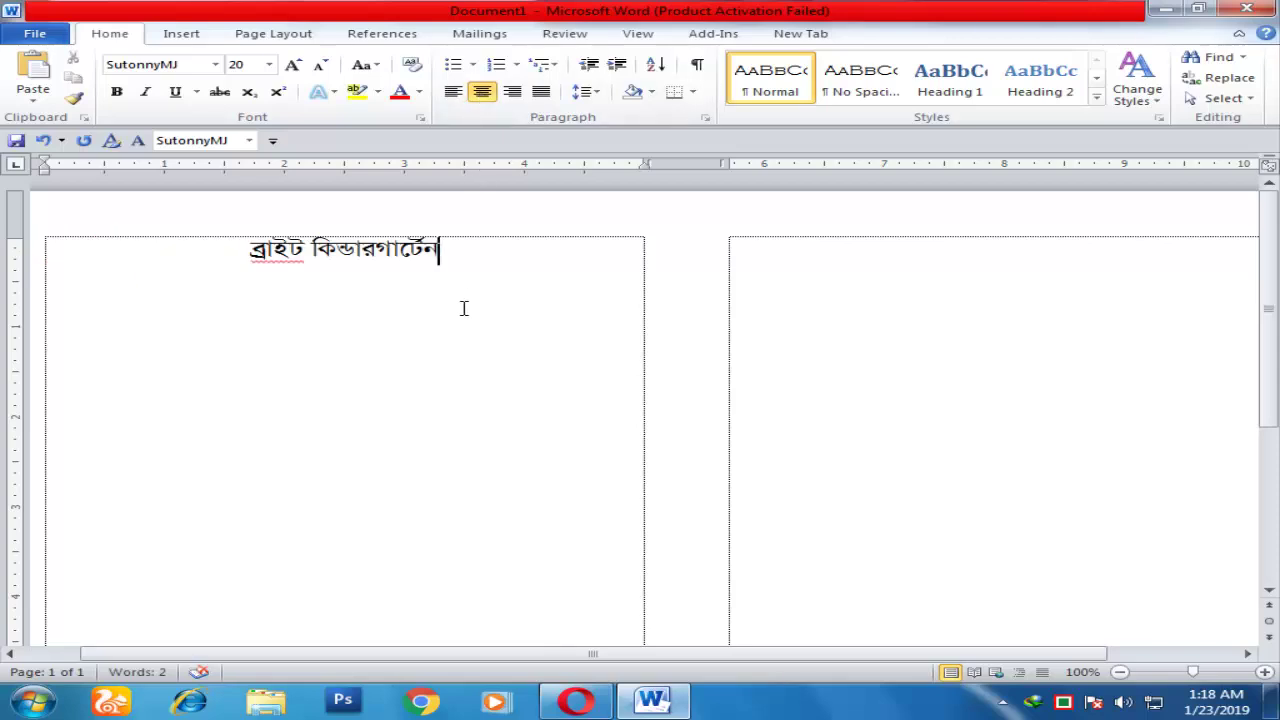